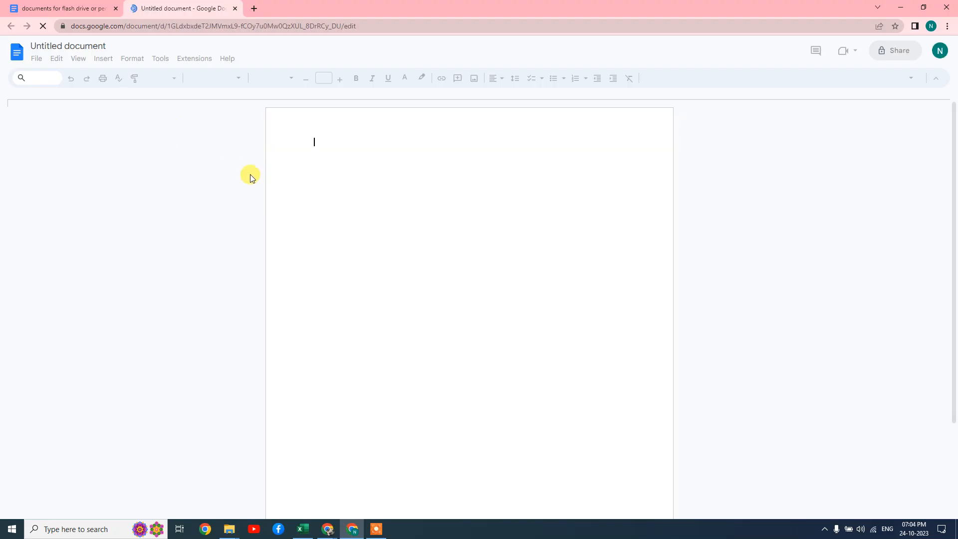
Insert a new drawing into the blank document
left_click(46, 28)
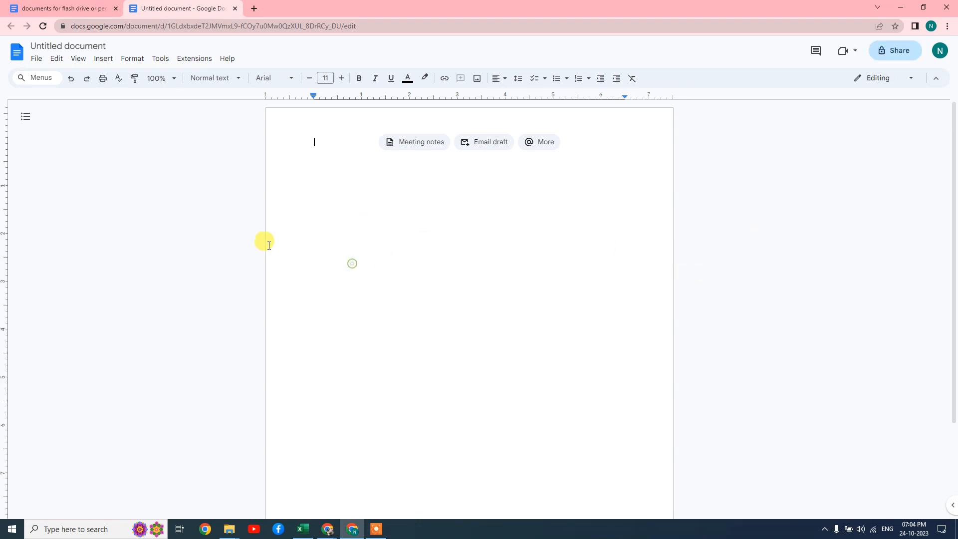
left_click(104, 60)
mouse_move(129, 107)
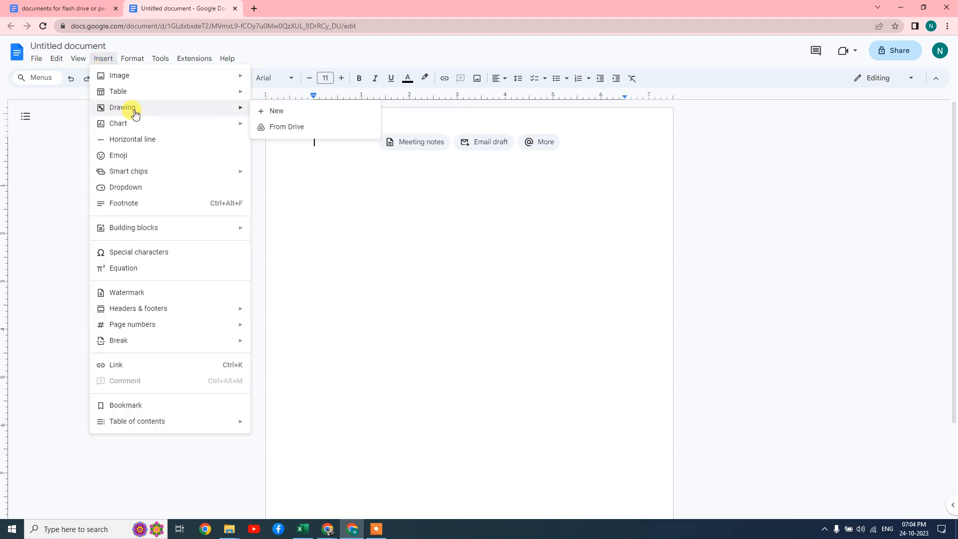
left_click(298, 113)
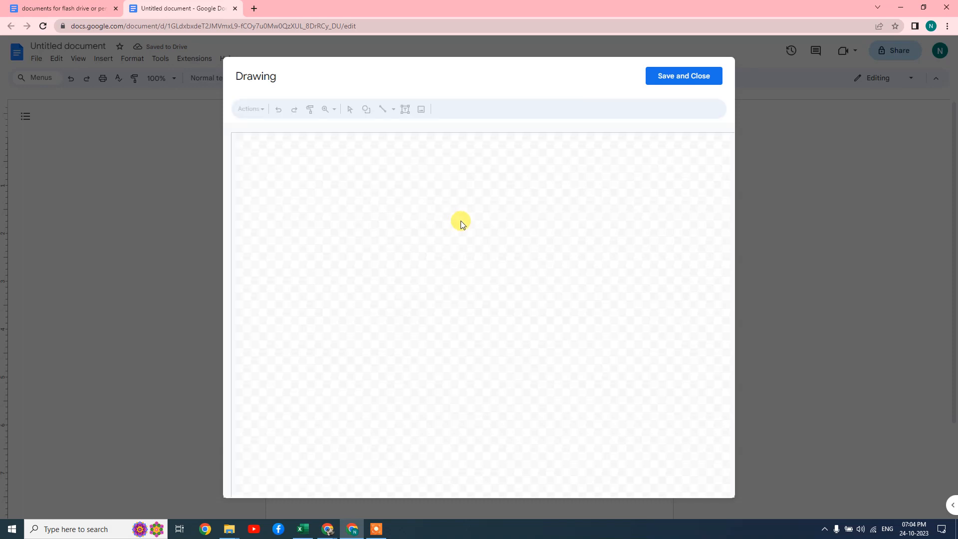
Draw a text box near the top of the drawing canvas and narrow it to about 3.4 inches wide
left_click(405, 109)
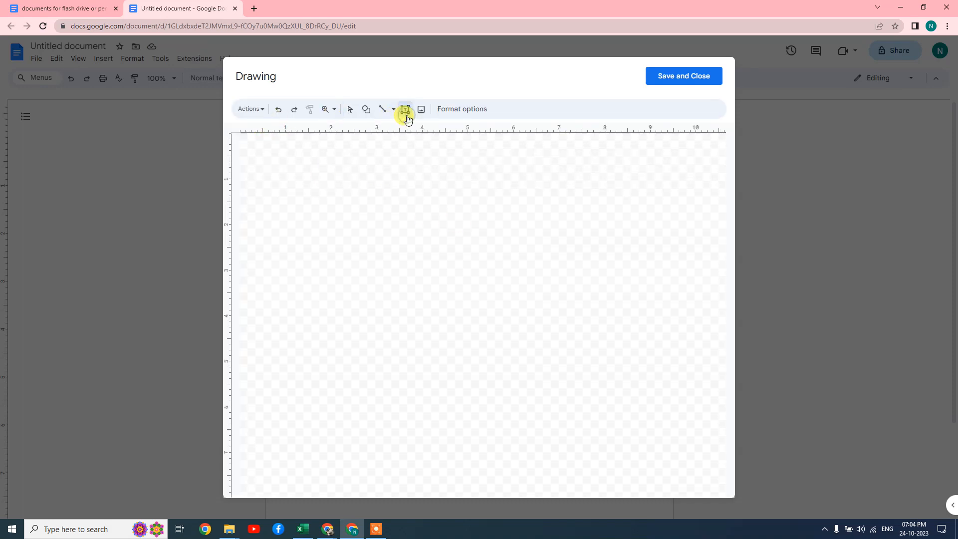
left_click_drag(320, 187, 575, 257)
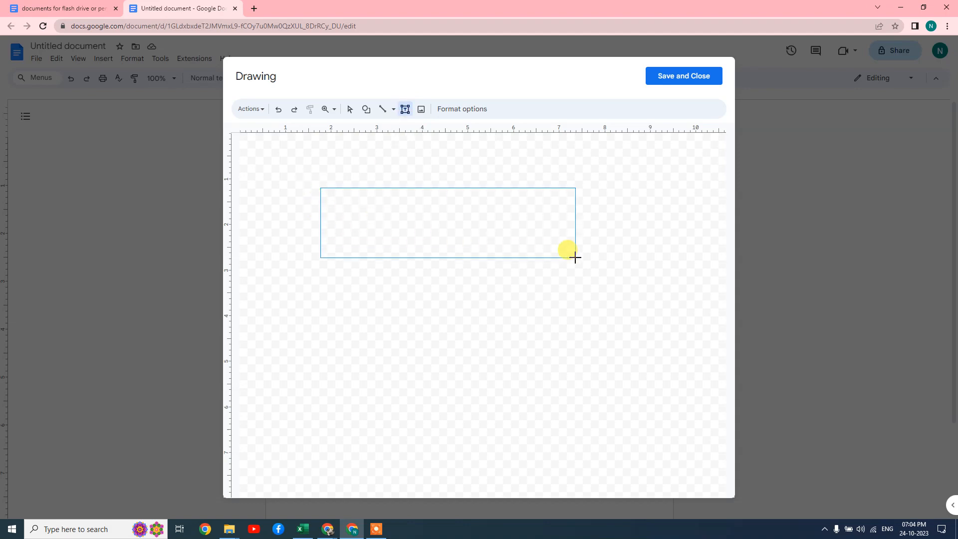
left_click_drag(575, 257, 576, 257)
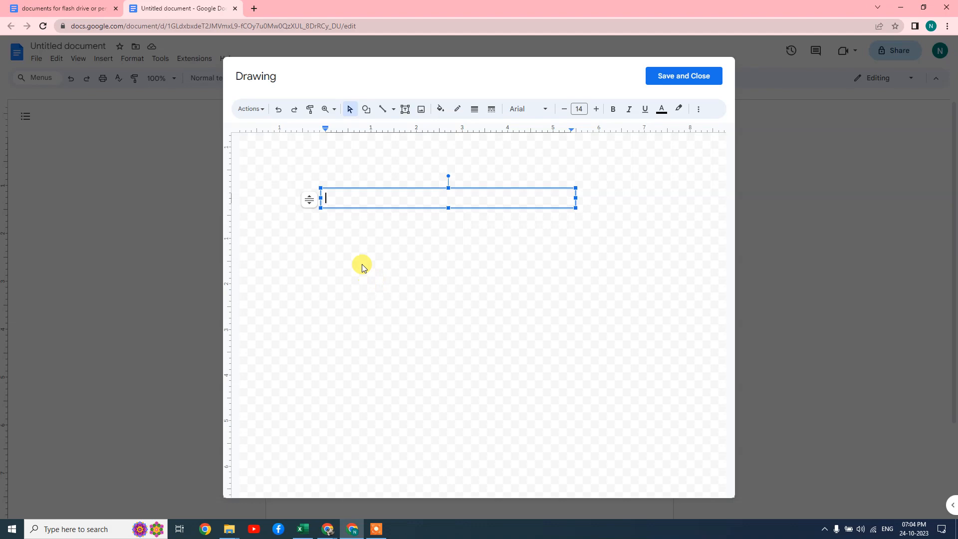
left_click_drag(575, 196, 474, 200)
Enter "IF YOU LIKE THIS VIDEO, PLEASE HIT THE SUBSCRIBE BUTTON BELOW." in the text box
left_click(376, 204)
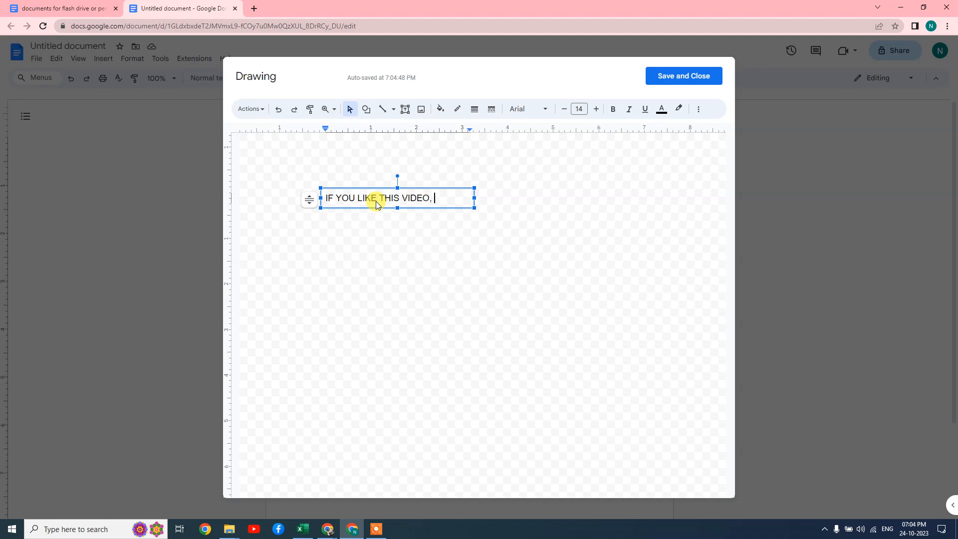
type("HIT THE SUBSCRI")
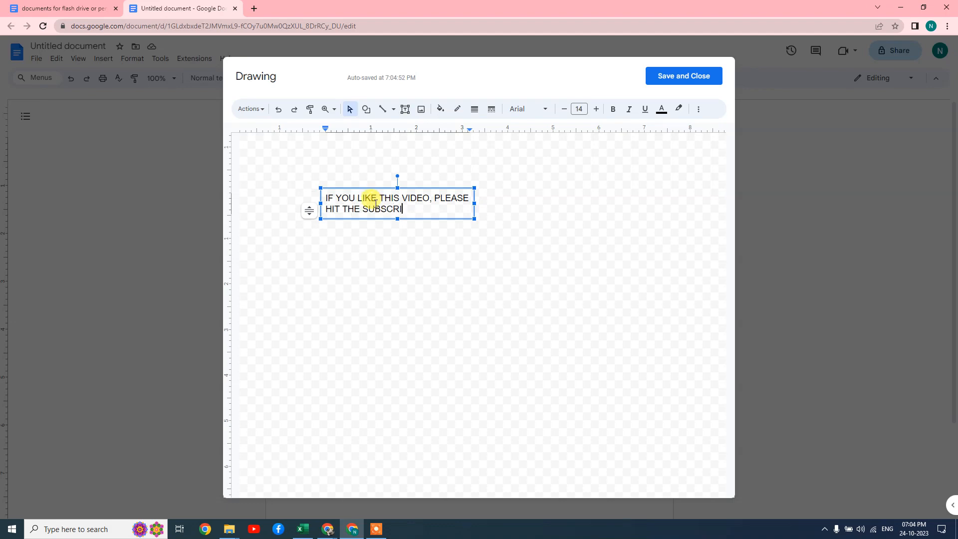
type("BELOW.")
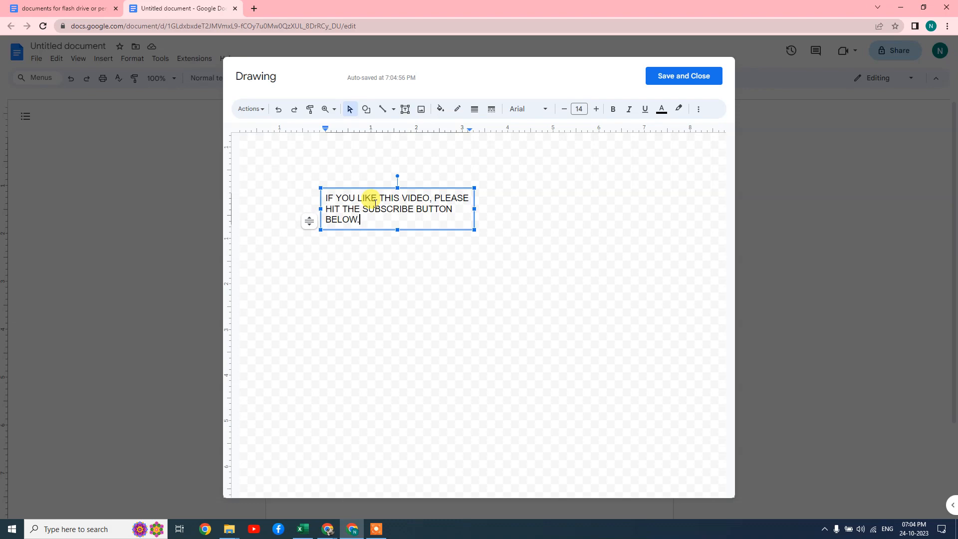
left_click(434, 317)
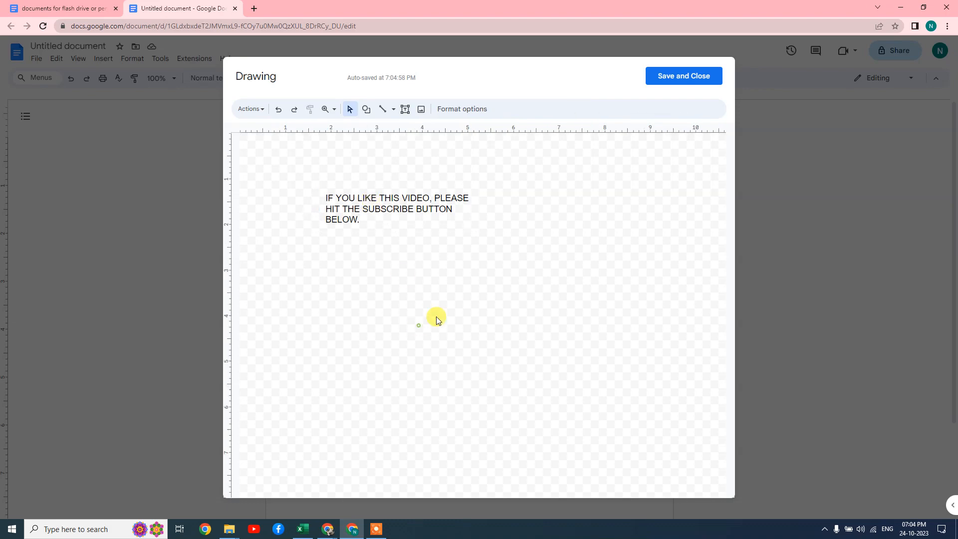
Widen the text box to about 4.1 inches so its text wraps onto two lines
left_click(408, 208)
left_click_drag(474, 208, 523, 207)
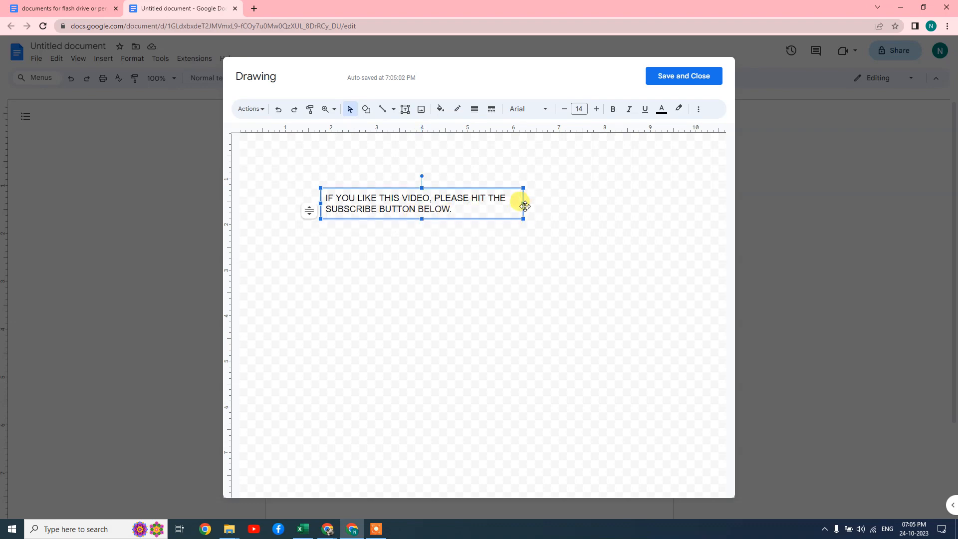
left_click_drag(524, 204, 511, 202)
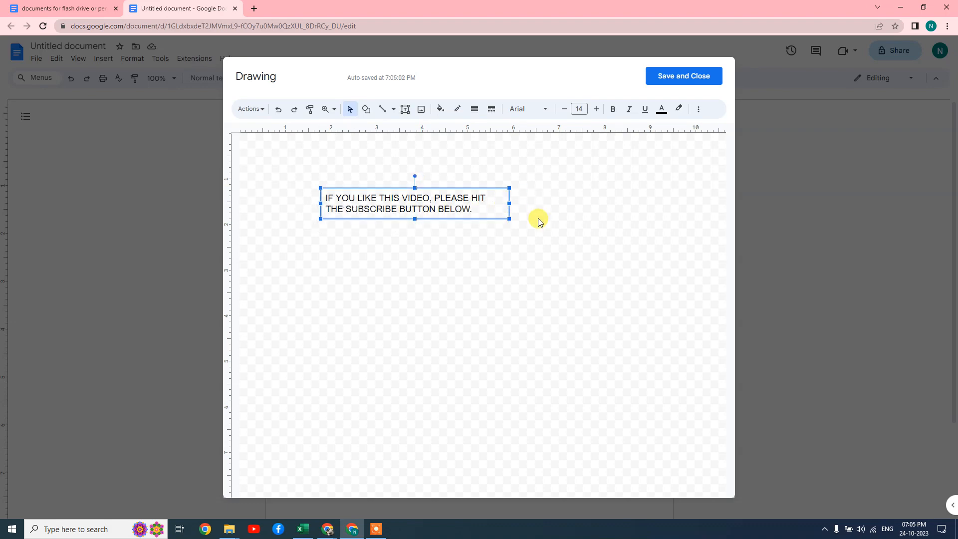
left_click(442, 268)
Center the sentence horizontally within the text box
left_click(388, 203)
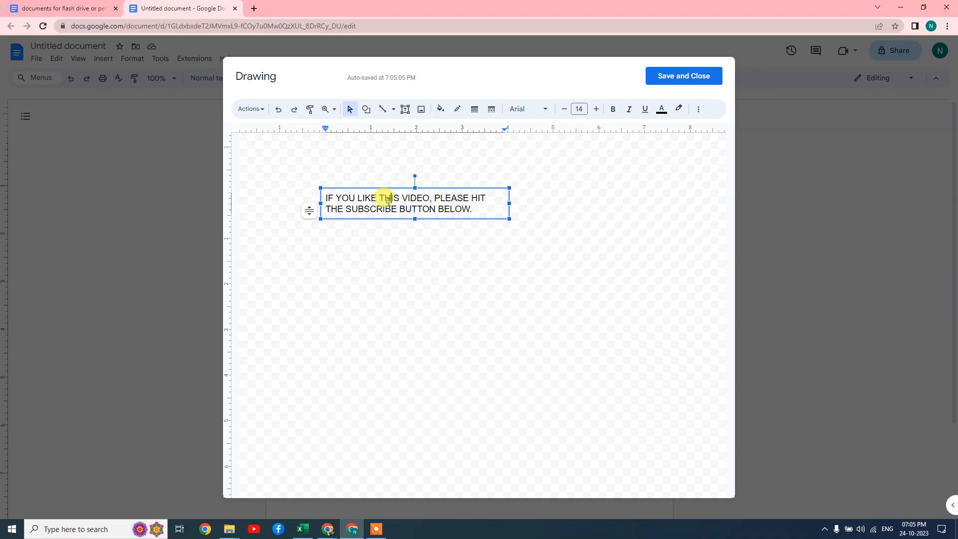
triple_click(389, 201)
left_click(397, 202)
left_click(698, 111)
left_click(524, 132)
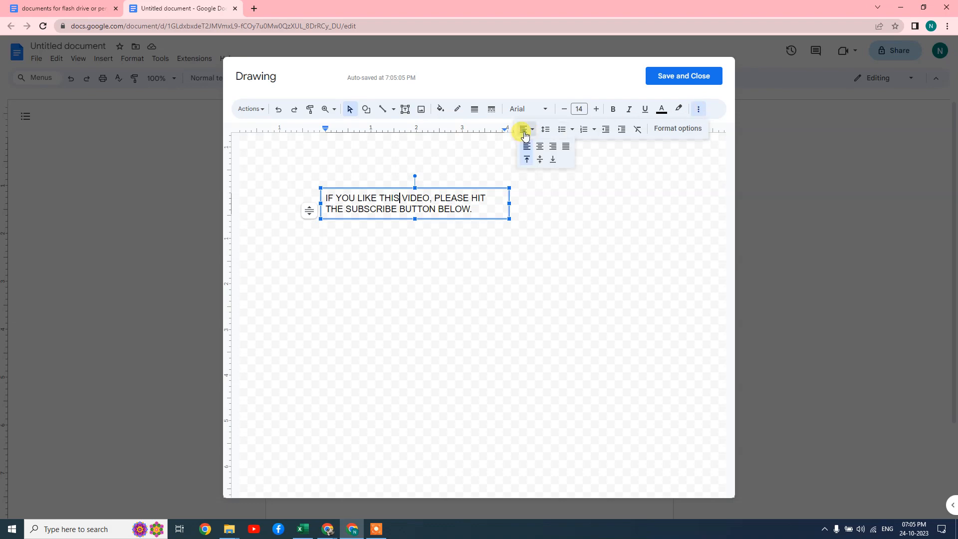
left_click(540, 146)
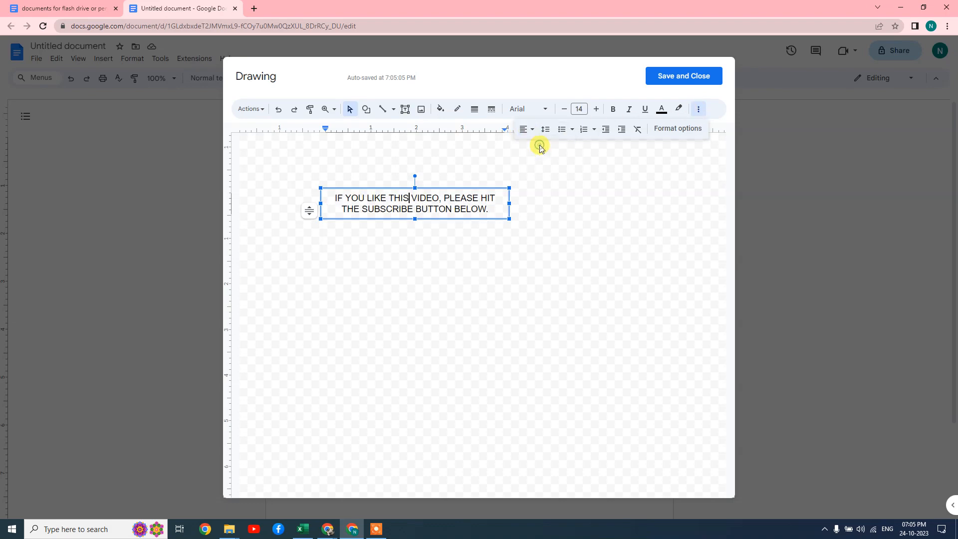
Make the whole text box sentence bold and underlined
triple_click(402, 204)
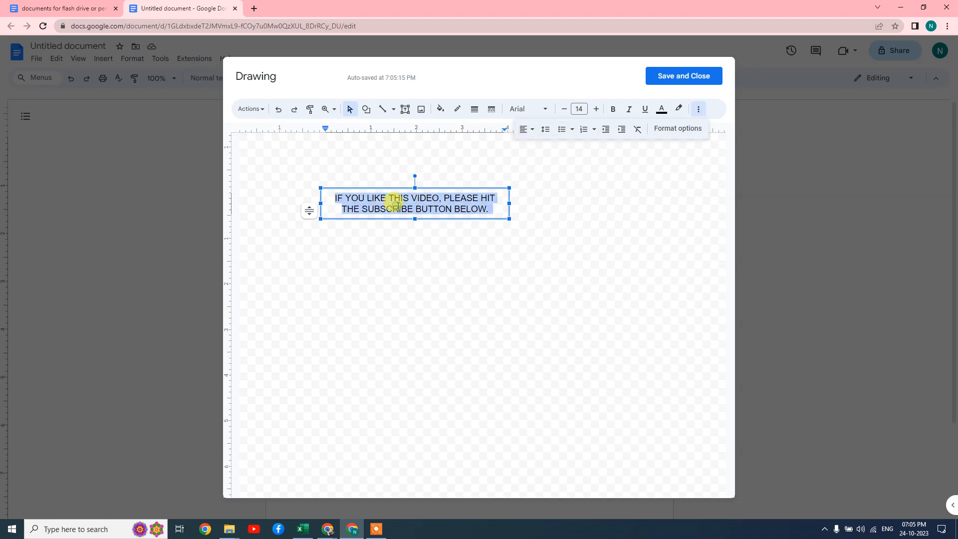
left_click(612, 110)
left_click(645, 110)
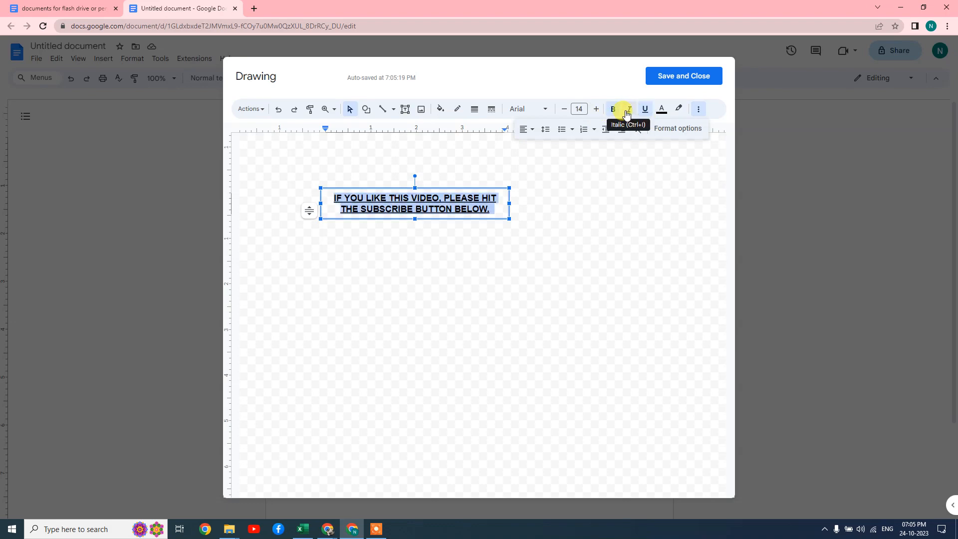
left_click(526, 259)
Give the text box a border with a weight of 4px
left_click(382, 193)
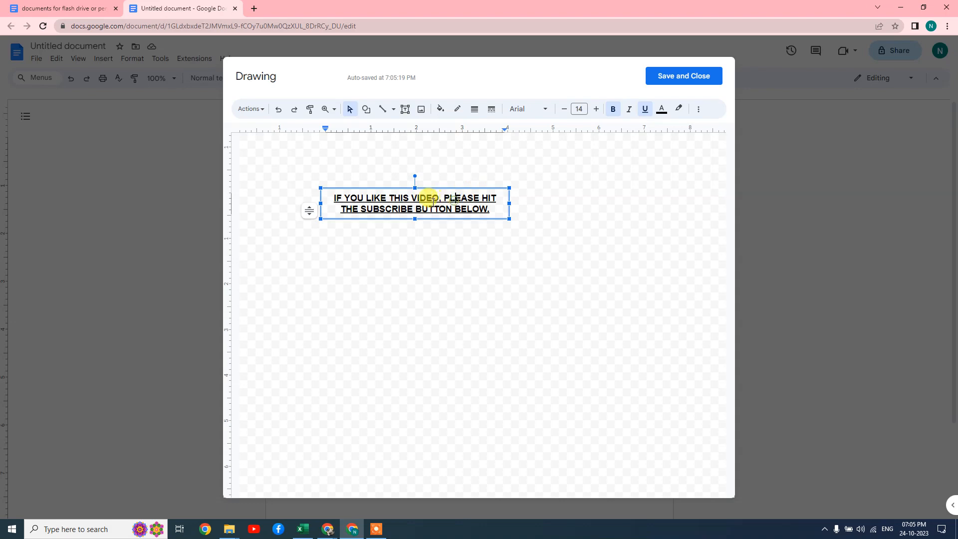
left_click(474, 109)
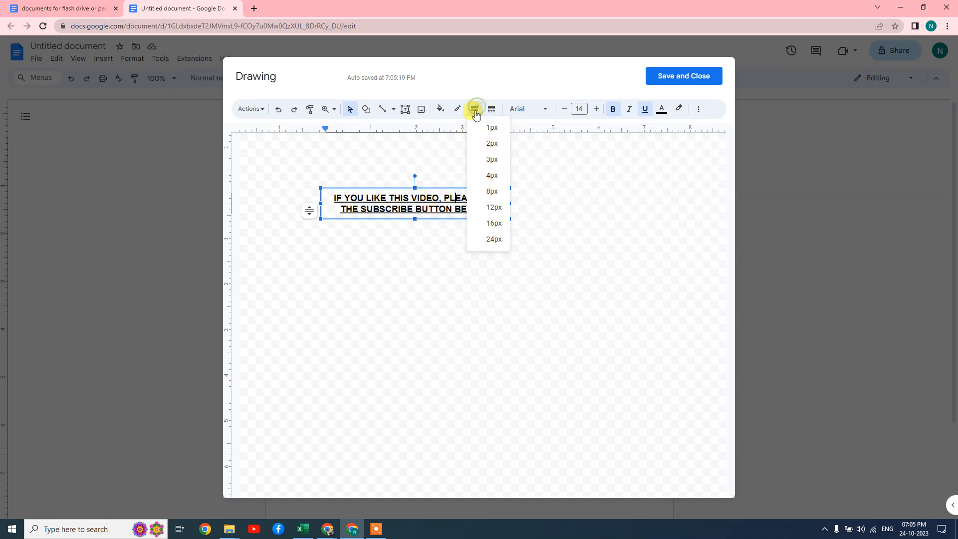
left_click(492, 176)
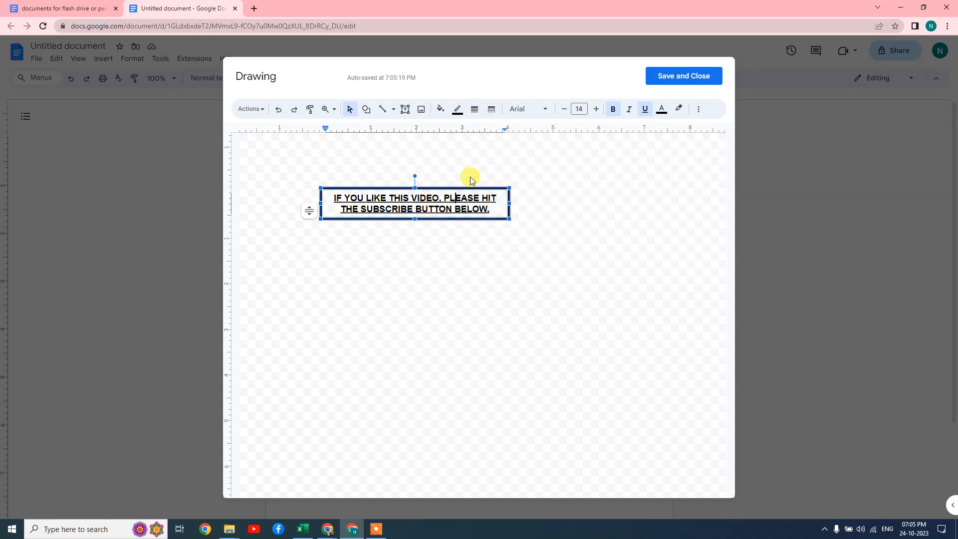
Try a dashed border style on the text box and set it back to a solid line
left_click(491, 109)
left_click(516, 191)
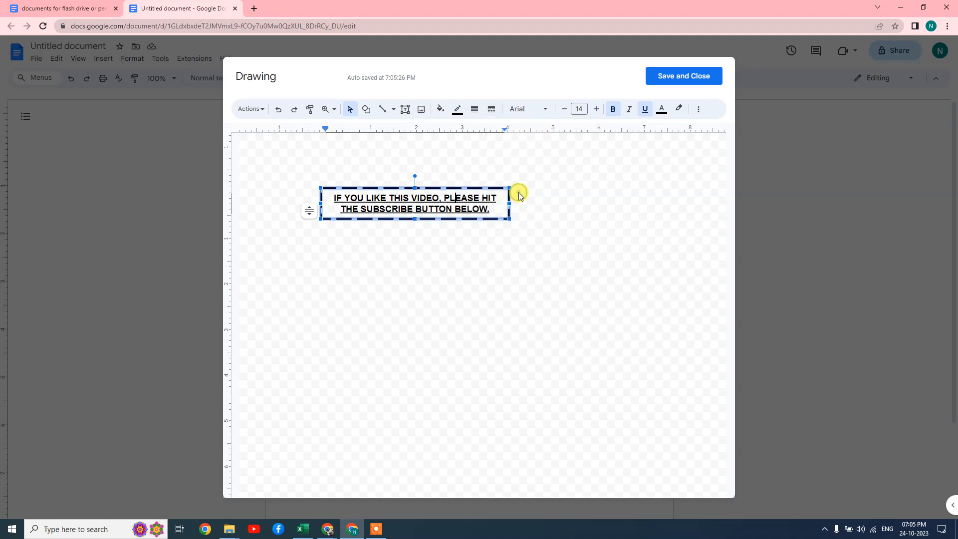
left_click(491, 109)
left_click(507, 126)
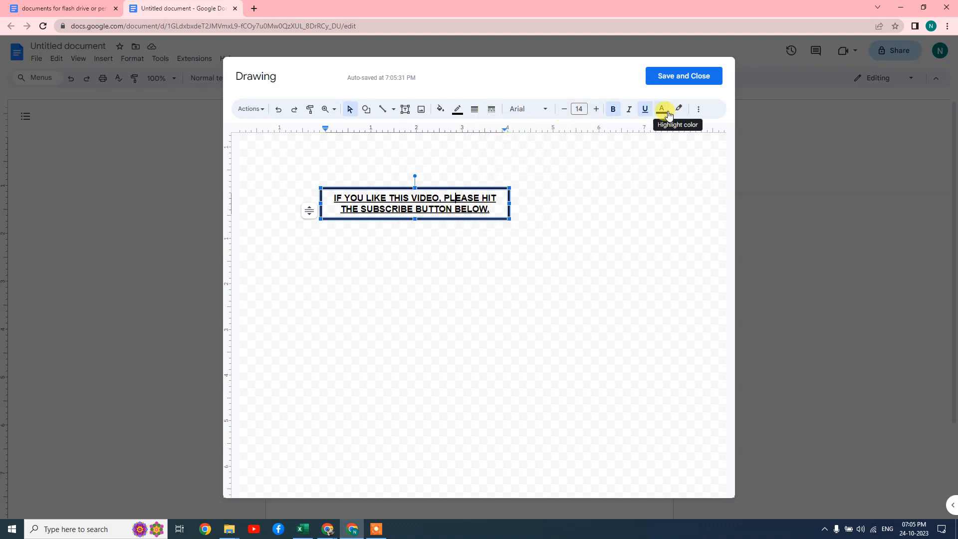
Change the text box border color to red
left_click(458, 111)
left_click(472, 173)
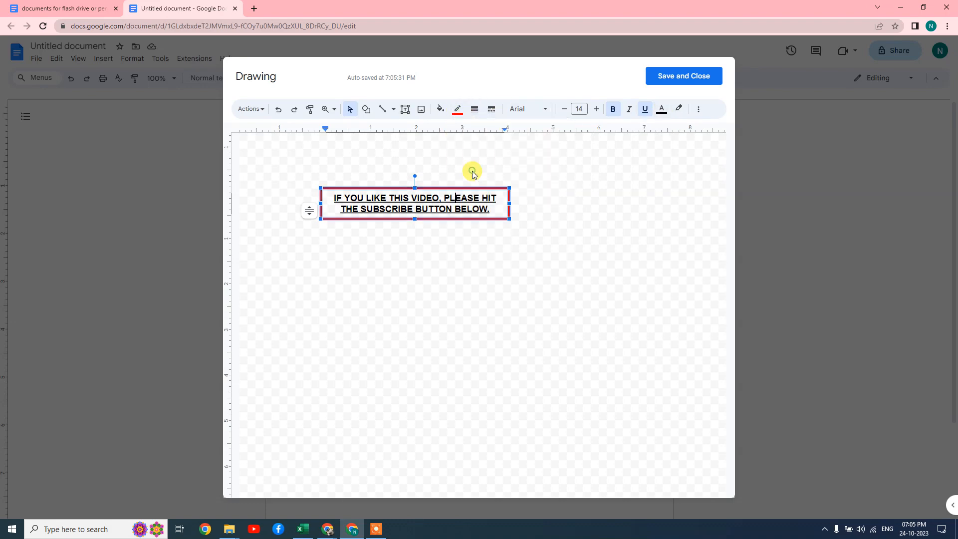
left_click(529, 274)
left_click(488, 208)
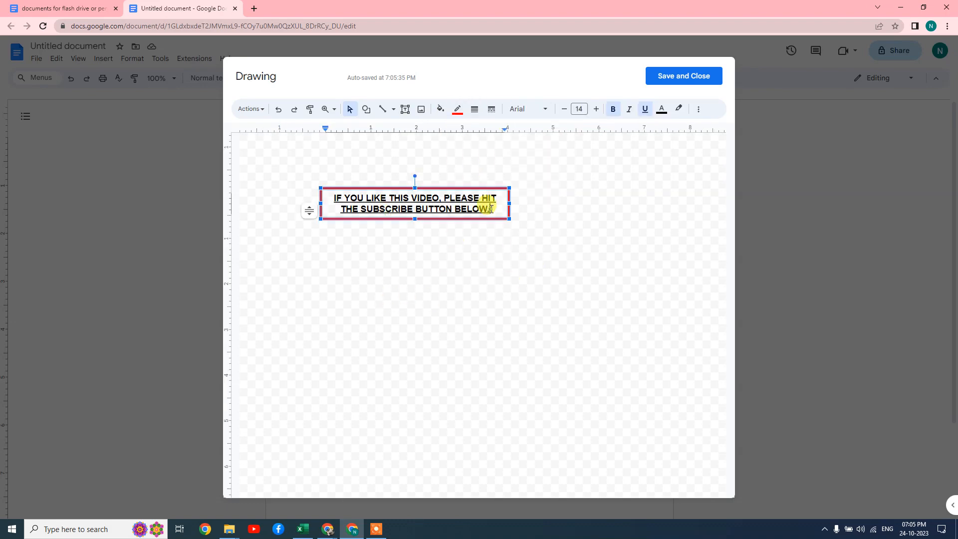
left_click(547, 214)
Set the font of all text in the box to Pacifico
left_click(408, 193)
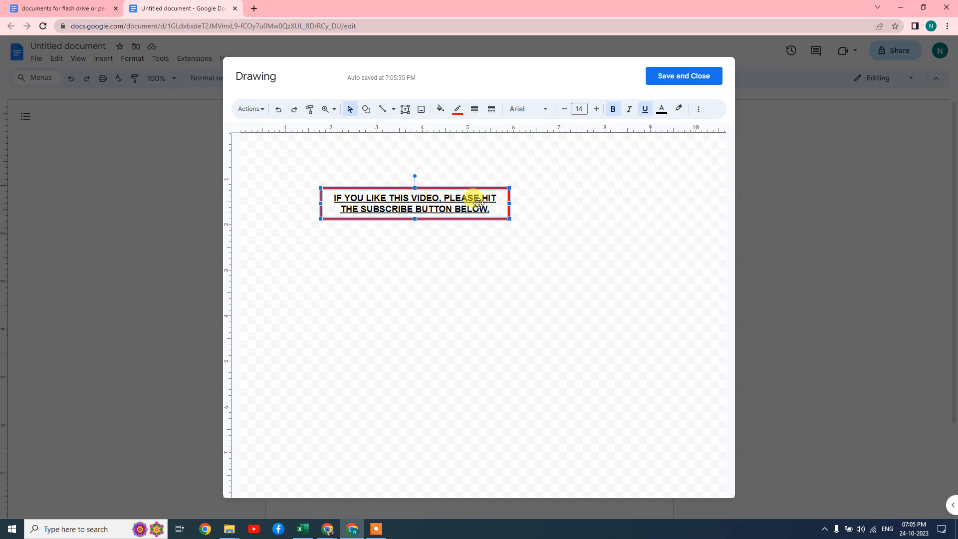
left_click(376, 198)
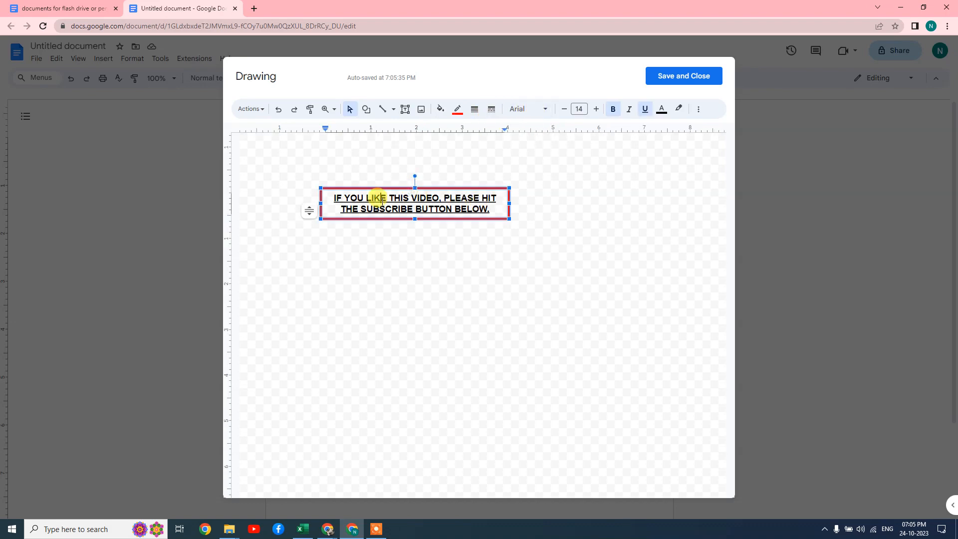
key("ctrl+a")
left_click(519, 110)
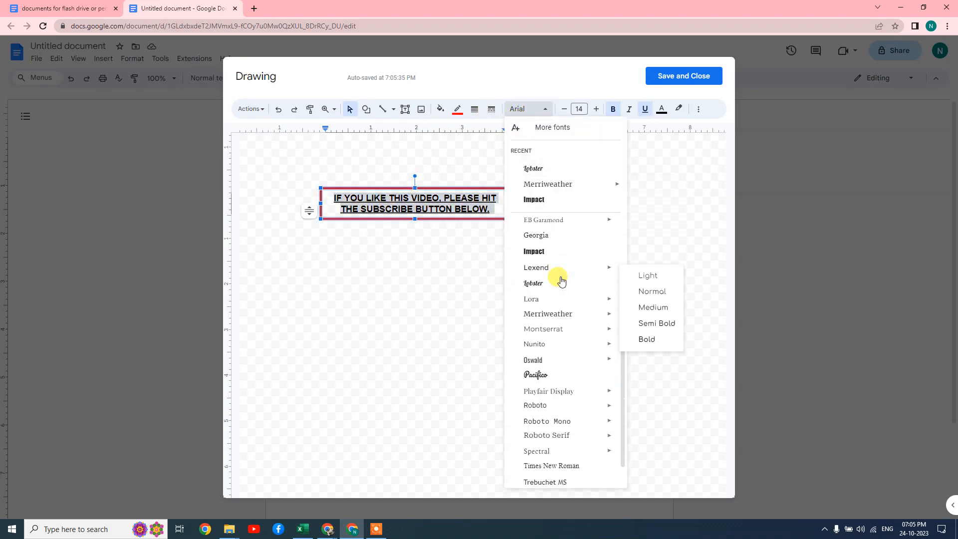
mouse_move(558, 327)
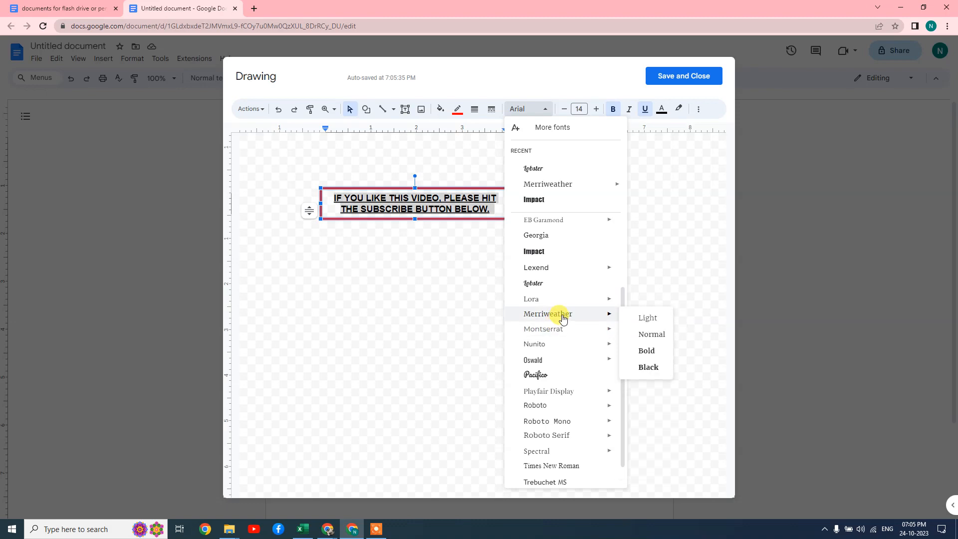
left_click(536, 374)
left_click(405, 279)
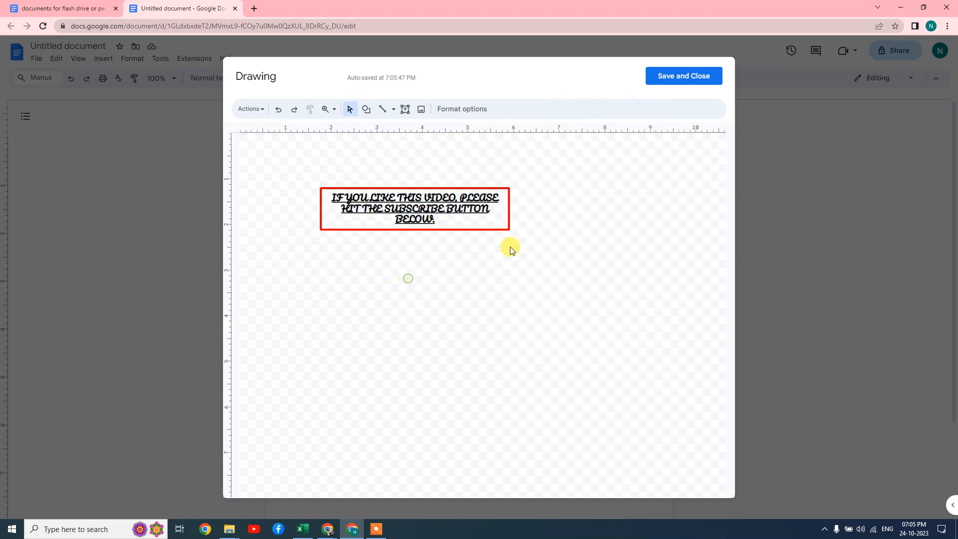
Save and close the finished drawing to place it in the document
left_click(565, 204)
left_click(481, 201)
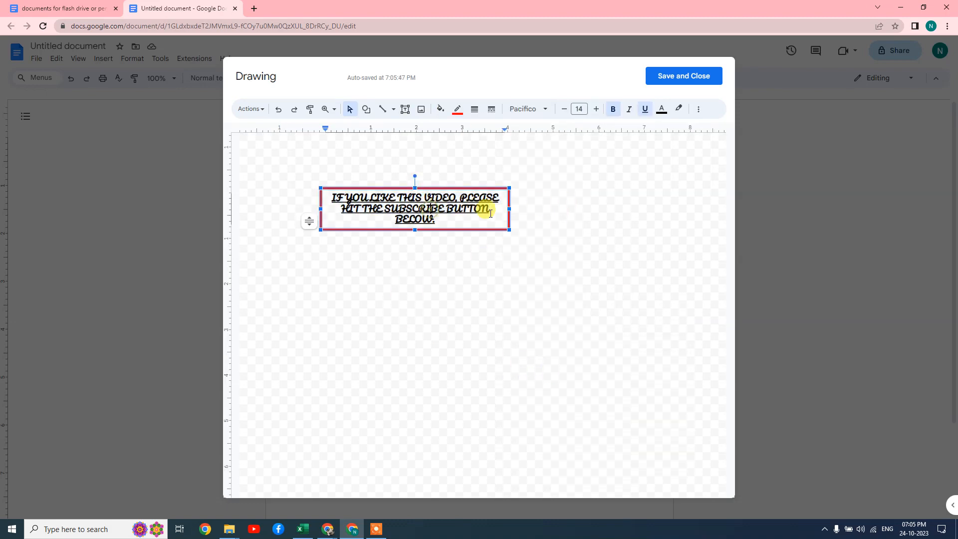
left_click(695, 78)
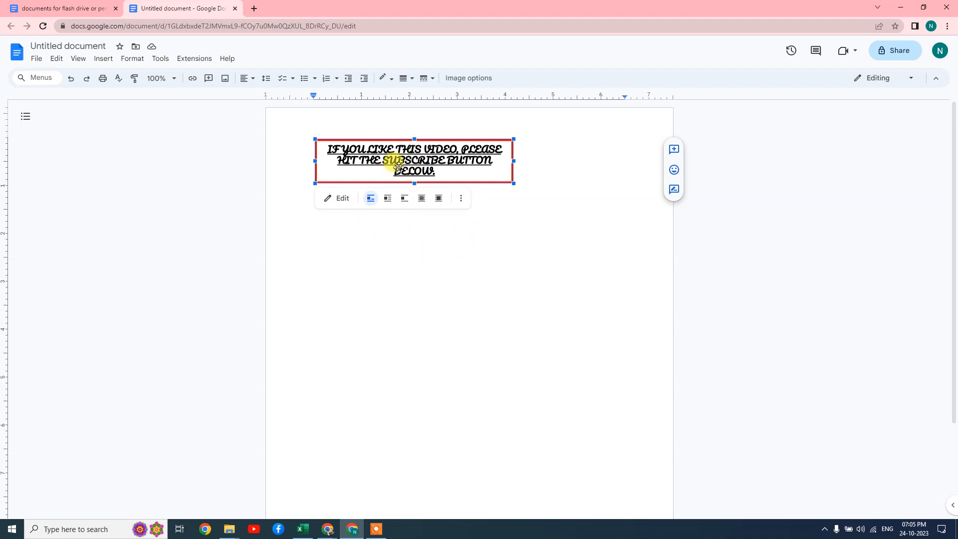
Set the drawing to sit behind text and move it about 0.9 inch from the left margin and 2.3 inches below the top margin
left_click(422, 200)
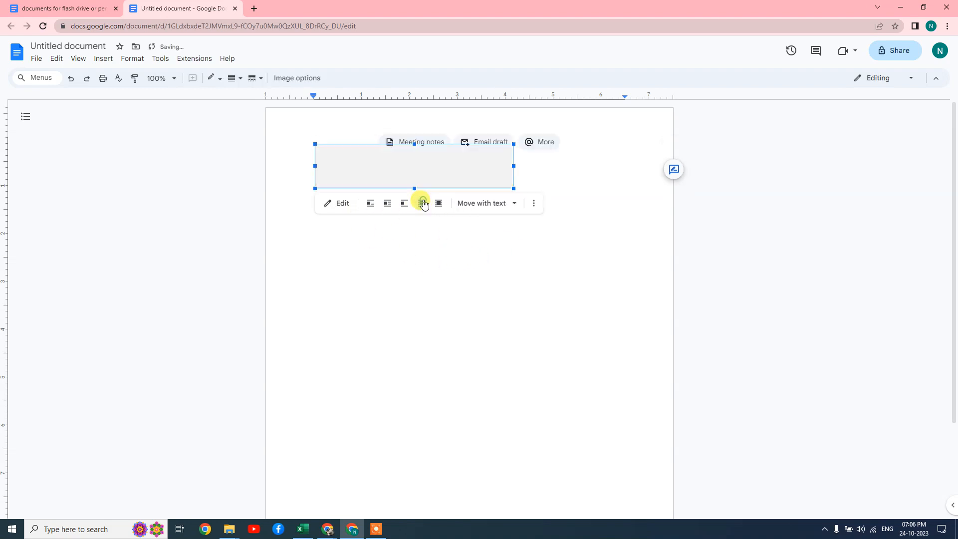
left_click(425, 248)
mouse_move(413, 166)
left_mouse_down()
mouse_move(412, 258)
mouse_move(397, 262)
mouse_move(499, 250)
mouse_move(471, 298)
mouse_move(466, 271)
left_mouse_up()
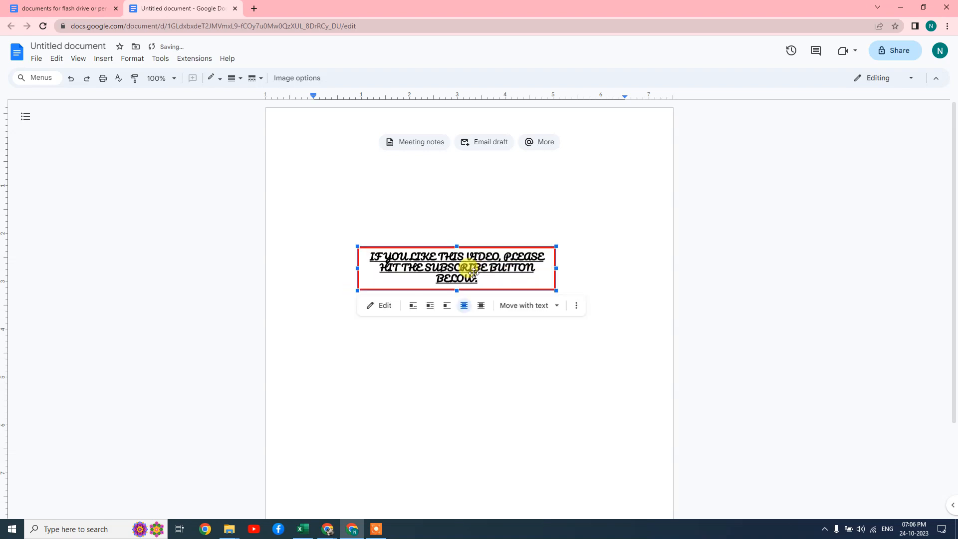
Reopen the placed drawing in its editor, then save and close it
double_click(471, 272)
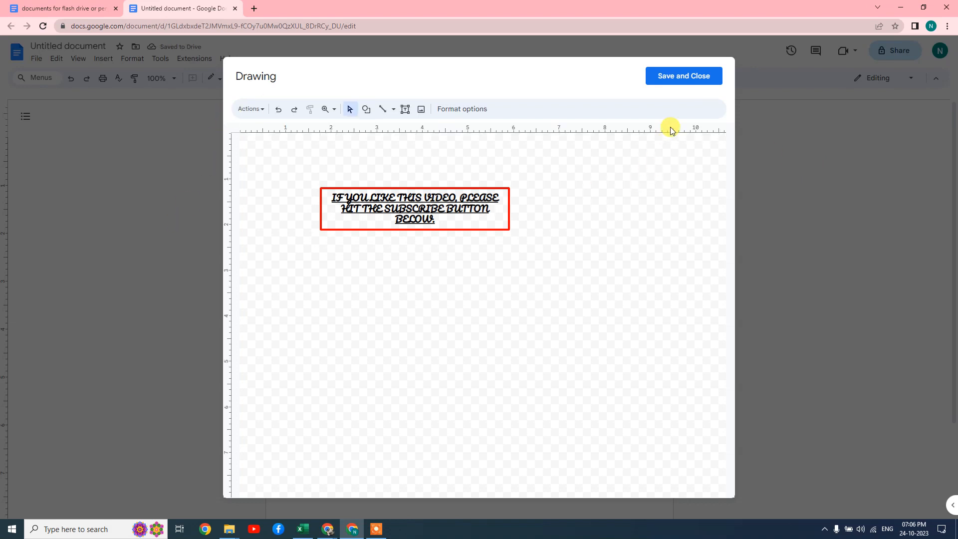
left_click(668, 75)
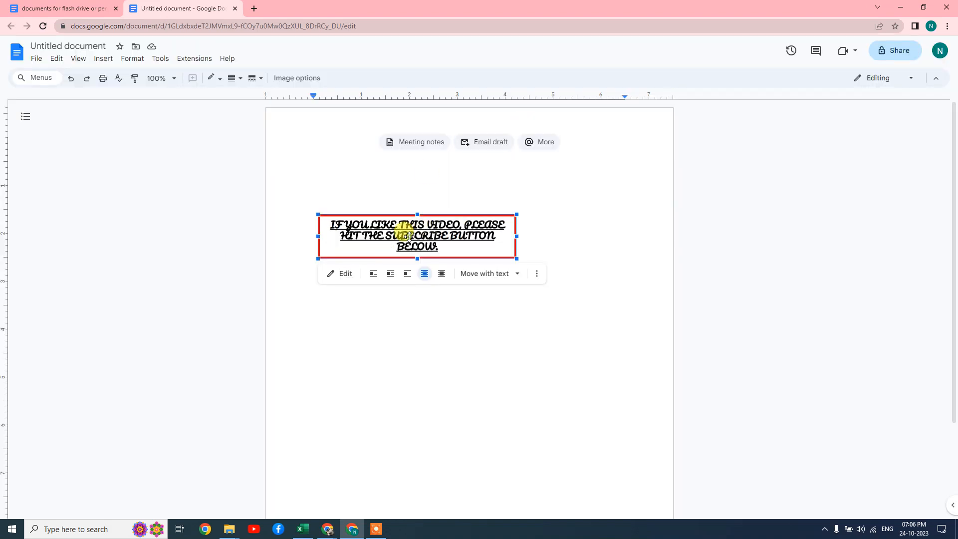
Open the placed drawing for editing twice more, selecting a word in its text box the first time, and save and close it each time
double_click(409, 236)
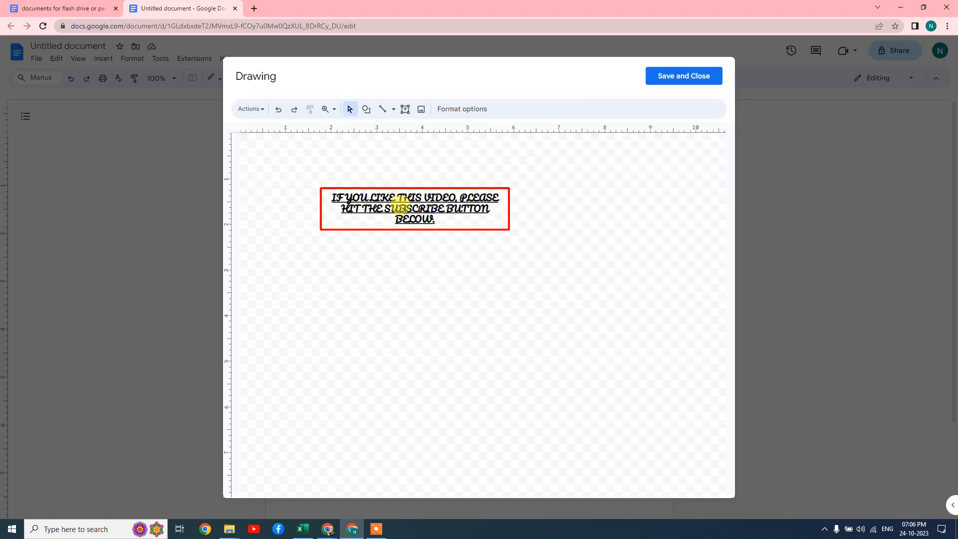
double_click(404, 206)
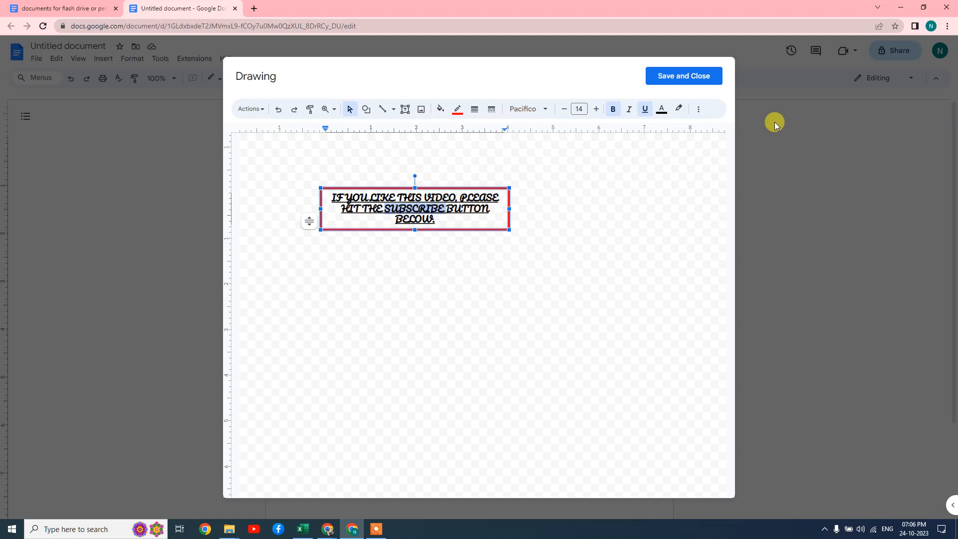
left_click(707, 85)
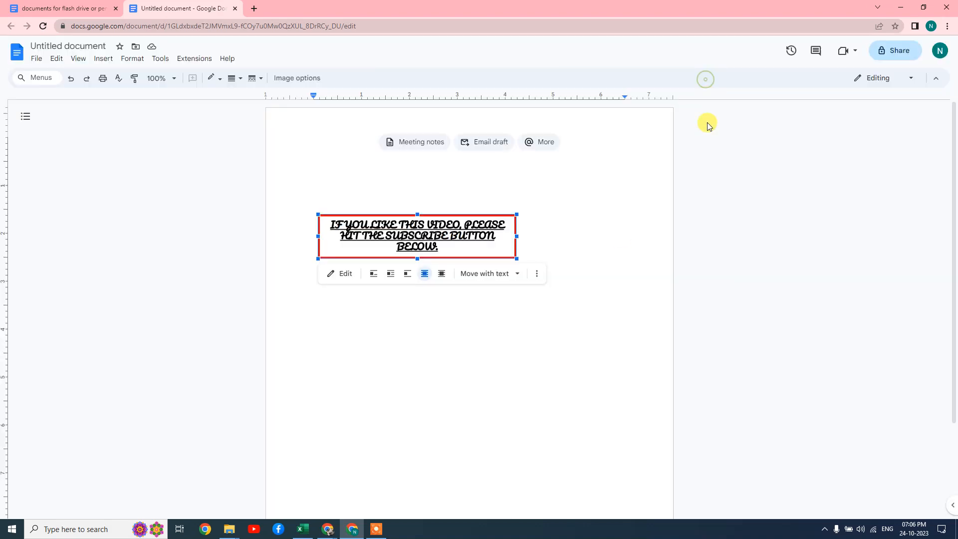
left_click(343, 274)
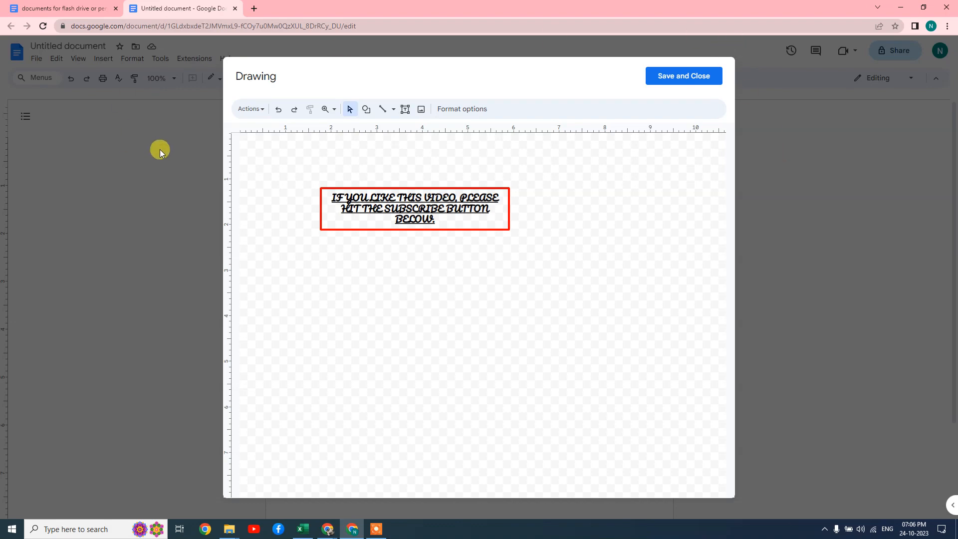
left_click(662, 75)
Insert a 1 x 1 table on a new line below the red-bordered drawing
left_click(374, 325)
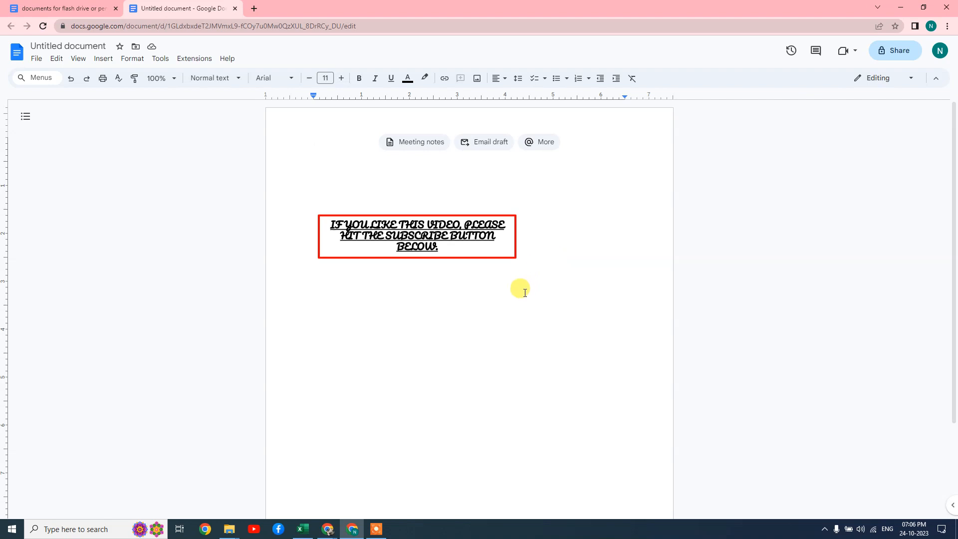
key("Return")
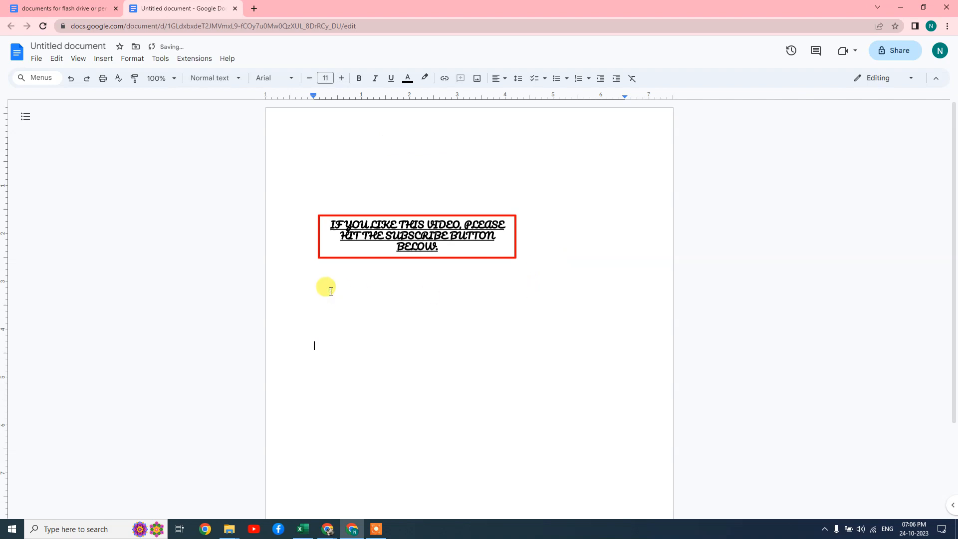
left_click(108, 64)
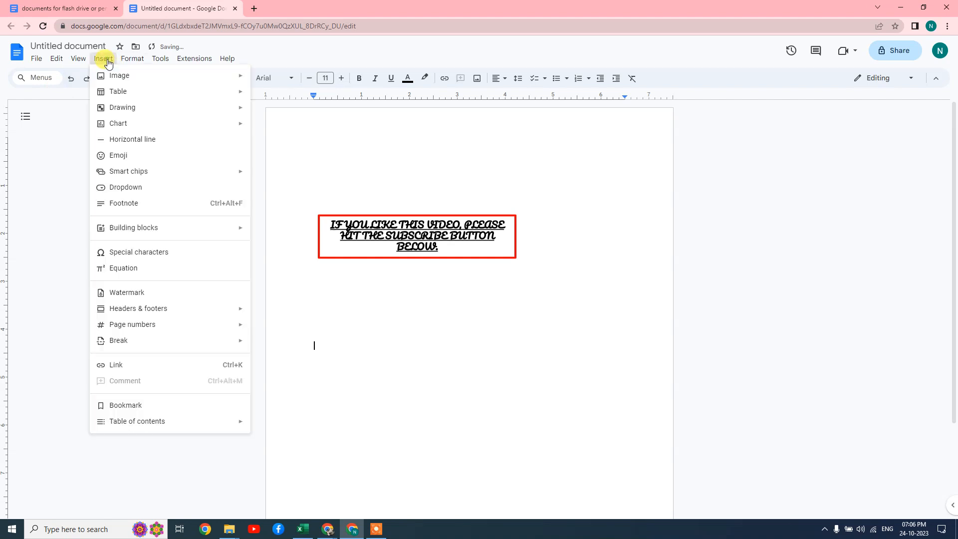
mouse_move(114, 93)
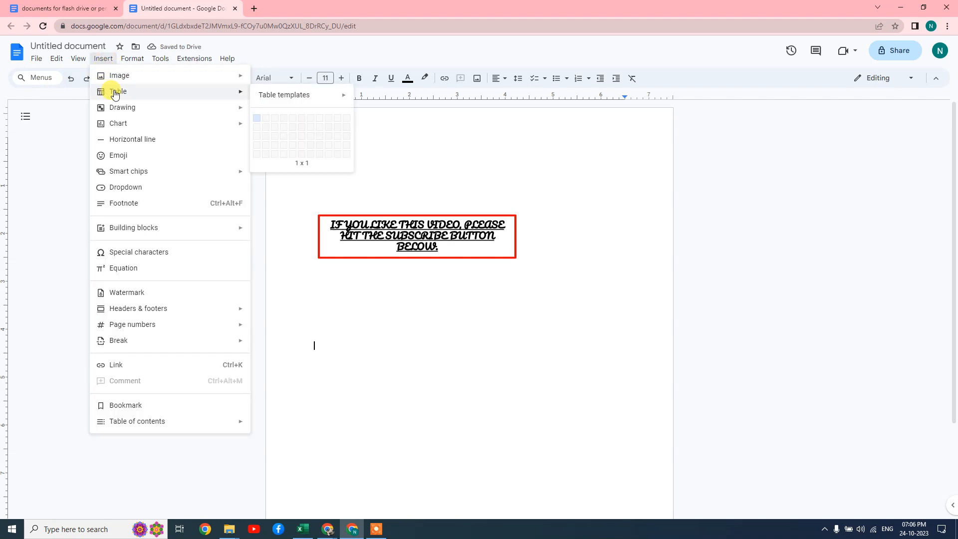
left_click(257, 120)
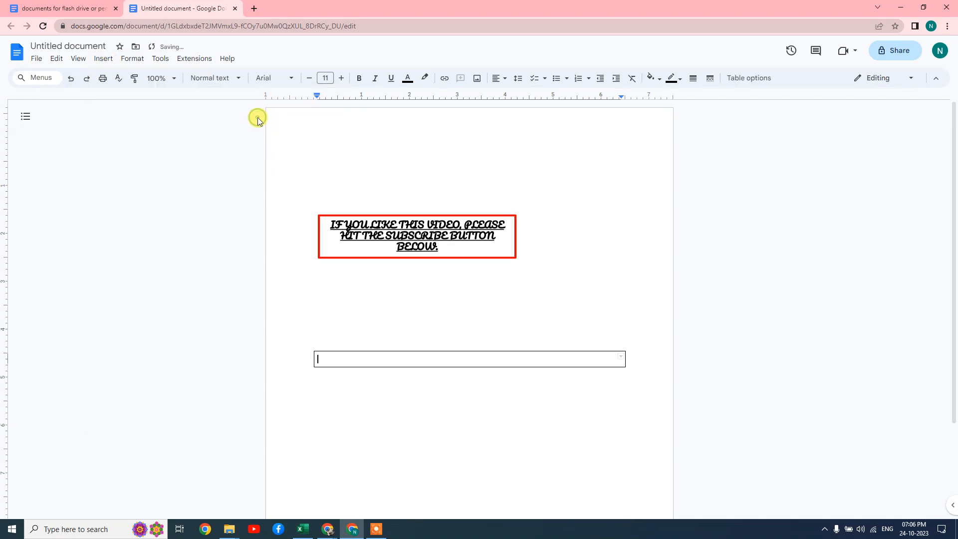
Enter "THANK FOR WACHING MY VIDEOS" in the single-cell table
left_click(449, 248)
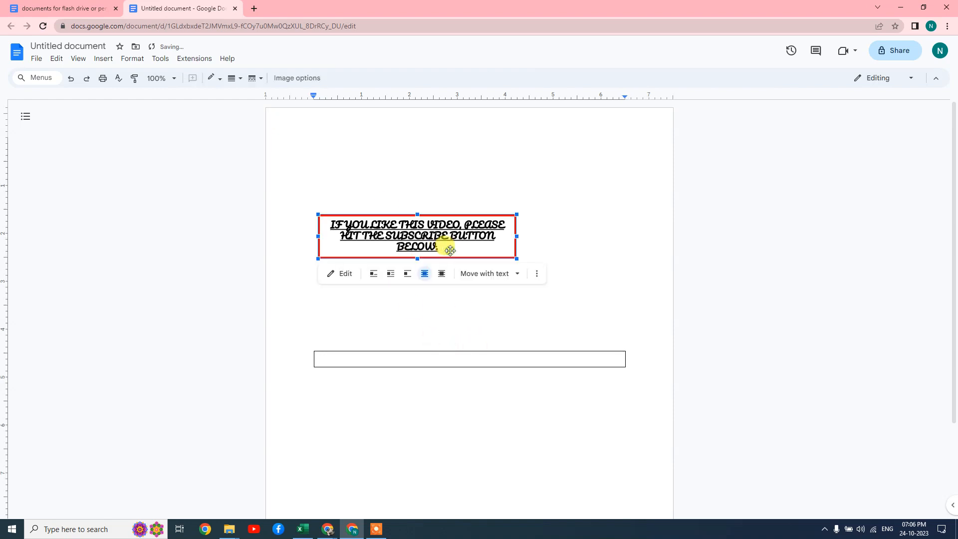
left_click(381, 363)
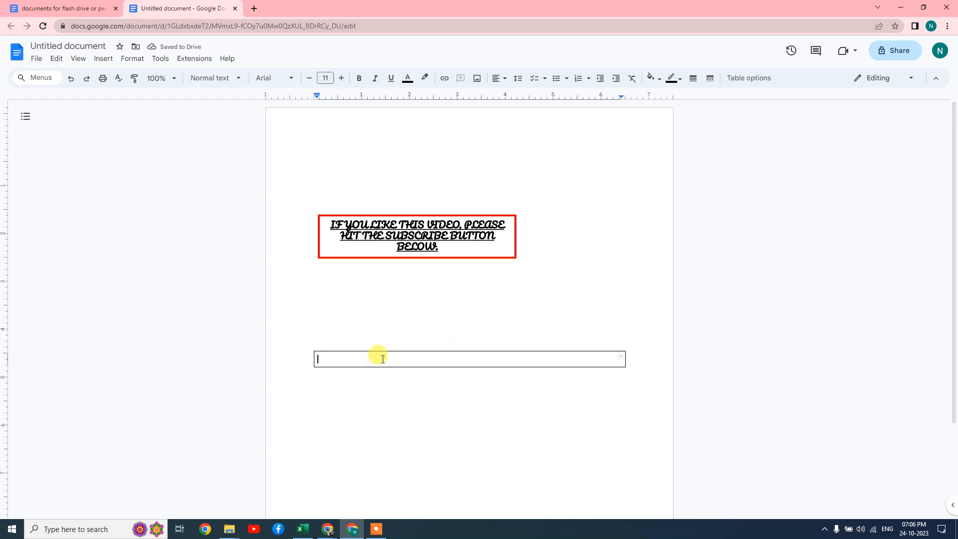
type("THANK FOR WACHING MY VIDE")
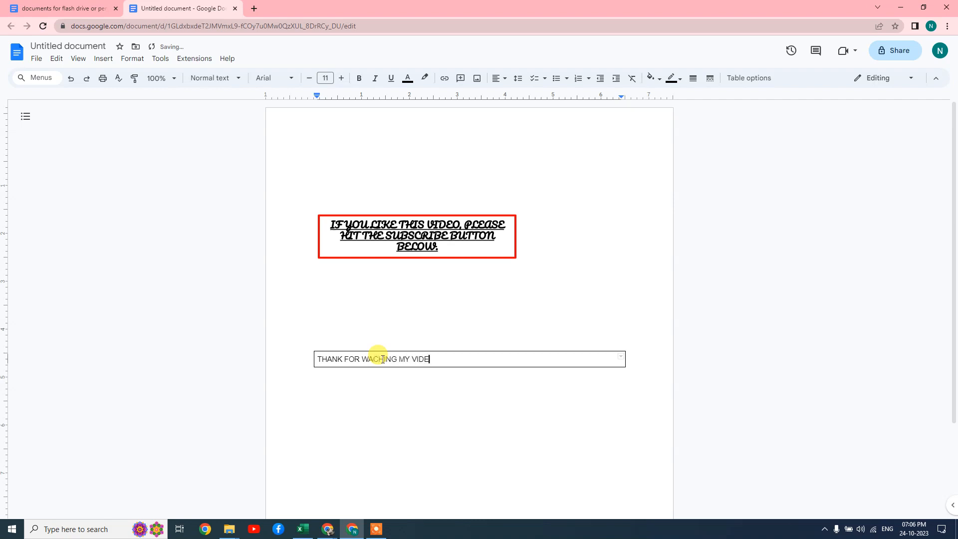
type("OS")
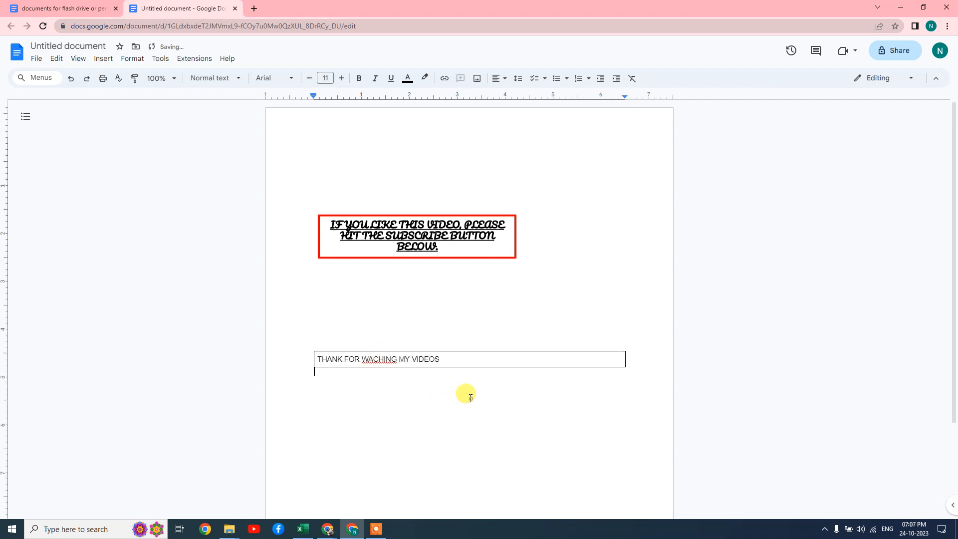
Correct the misspelled word "WACHING" in the table to the suggested "WATCHING"
left_click_drag(458, 360, 292, 358)
left_click(390, 357)
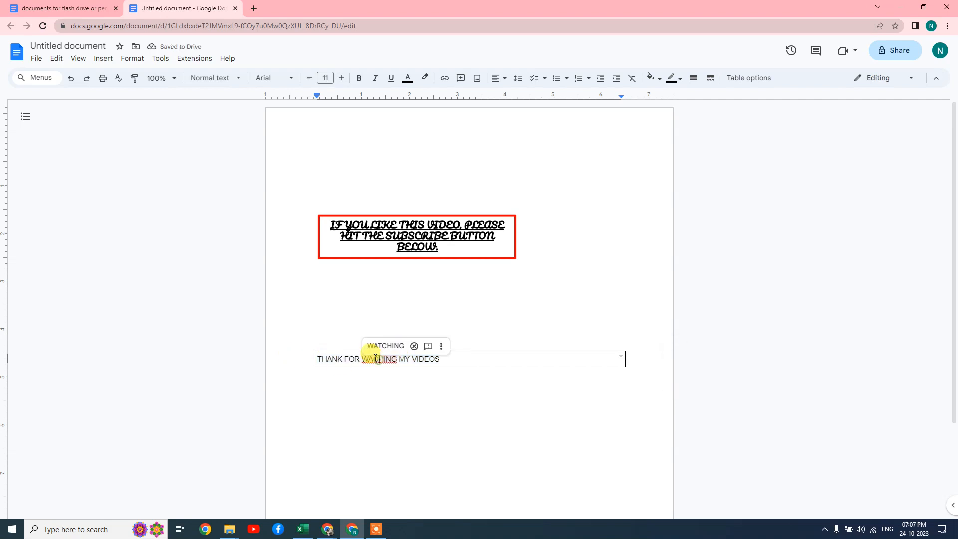
right_click(373, 358)
left_click(402, 383)
Format all the table text as bold, size 14, in the Lobster font
left_click_drag(441, 358, 284, 357)
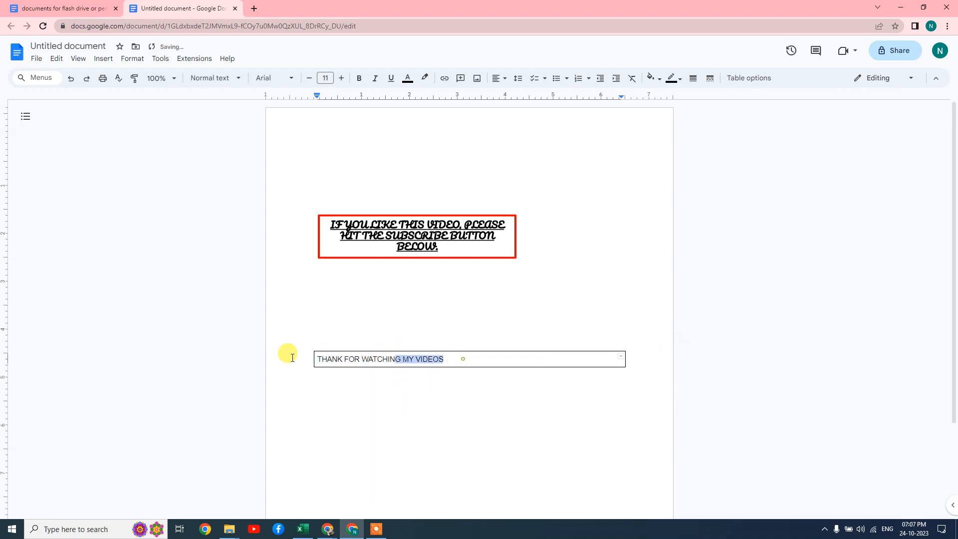
left_click(359, 79)
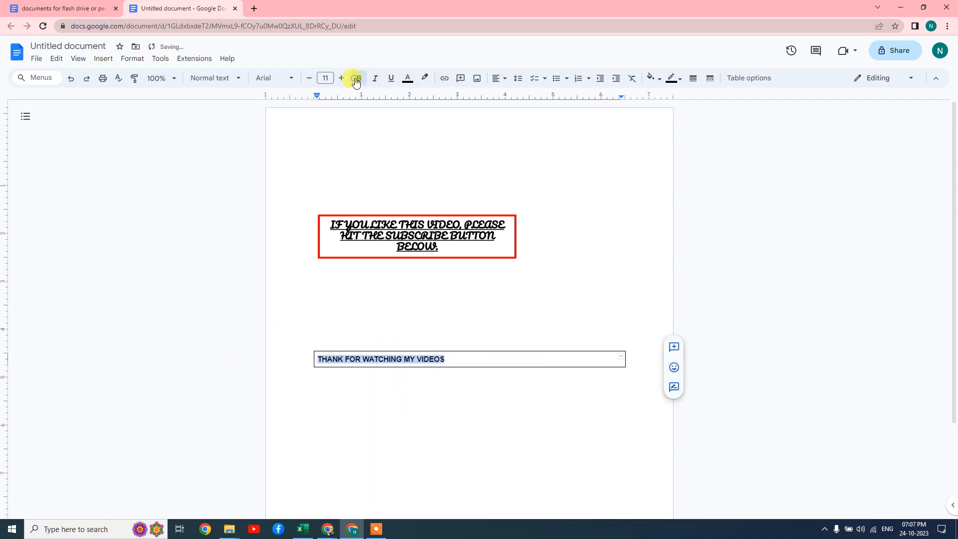
left_click(326, 78)
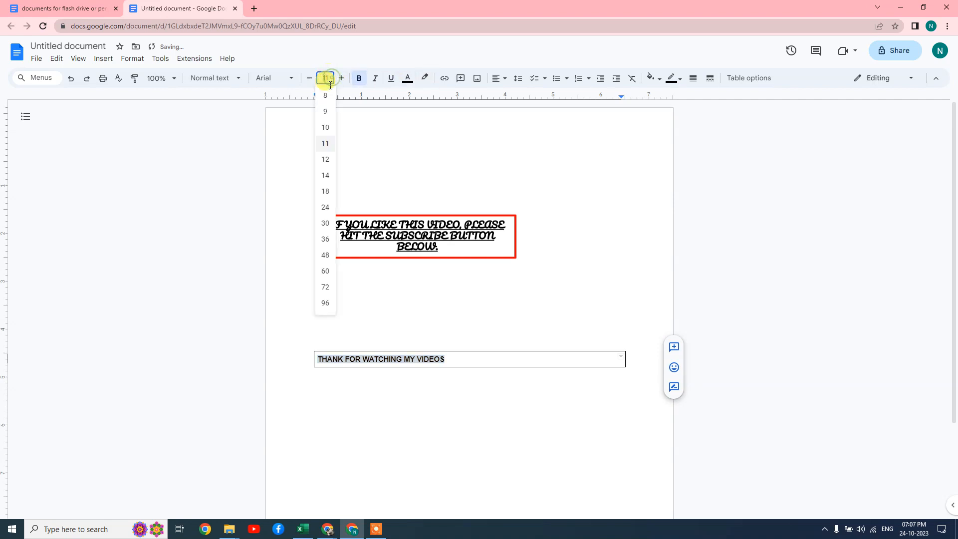
left_click(327, 177)
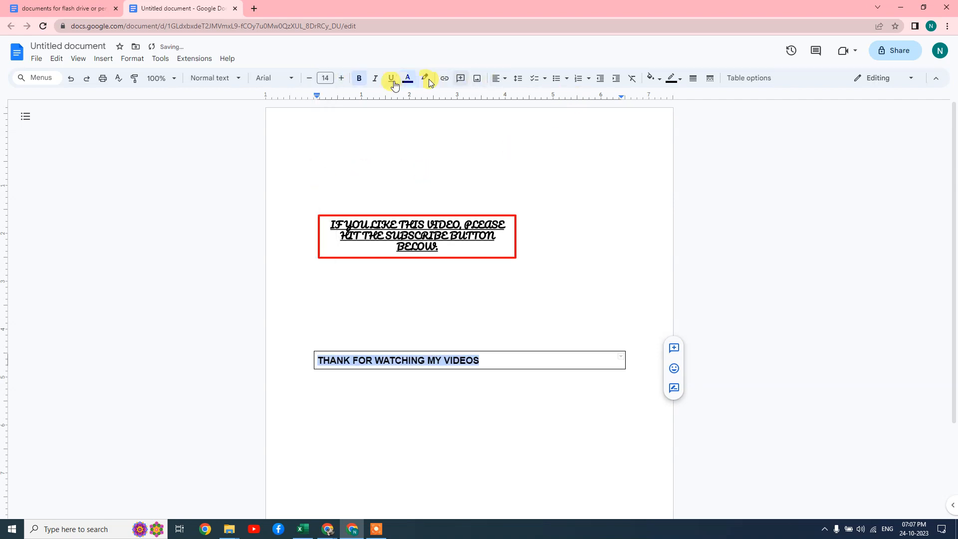
left_click(285, 78)
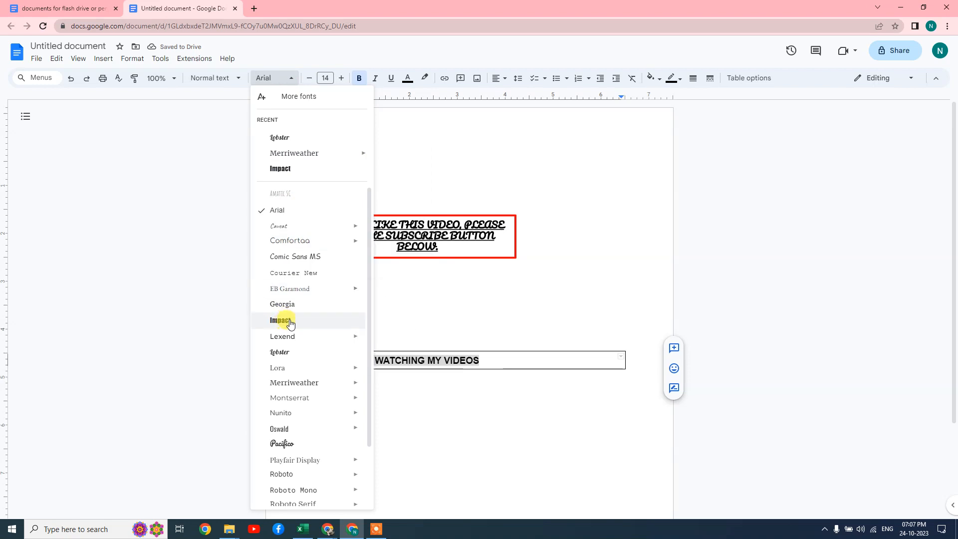
left_click(286, 352)
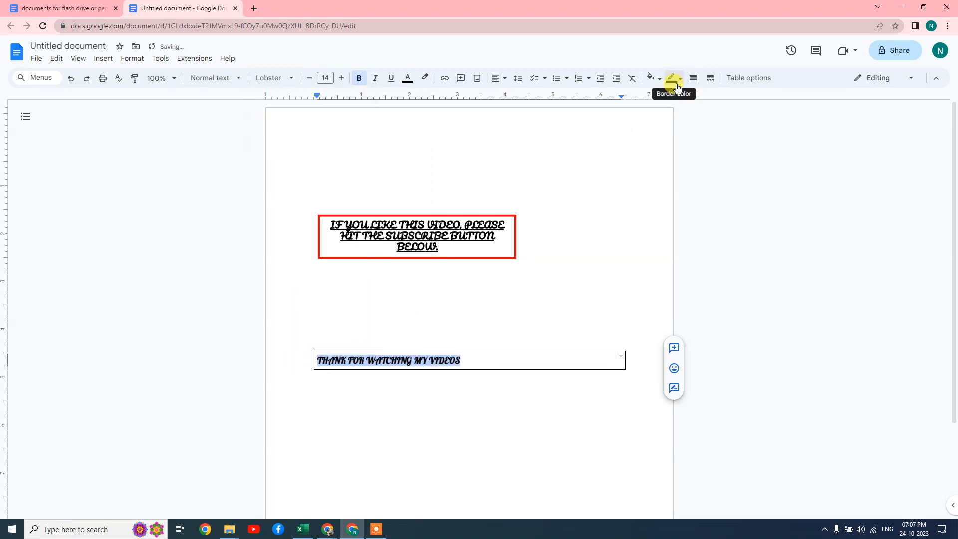
Fill the table cell with orange, then change its background color to cornflower blue
left_click(657, 79)
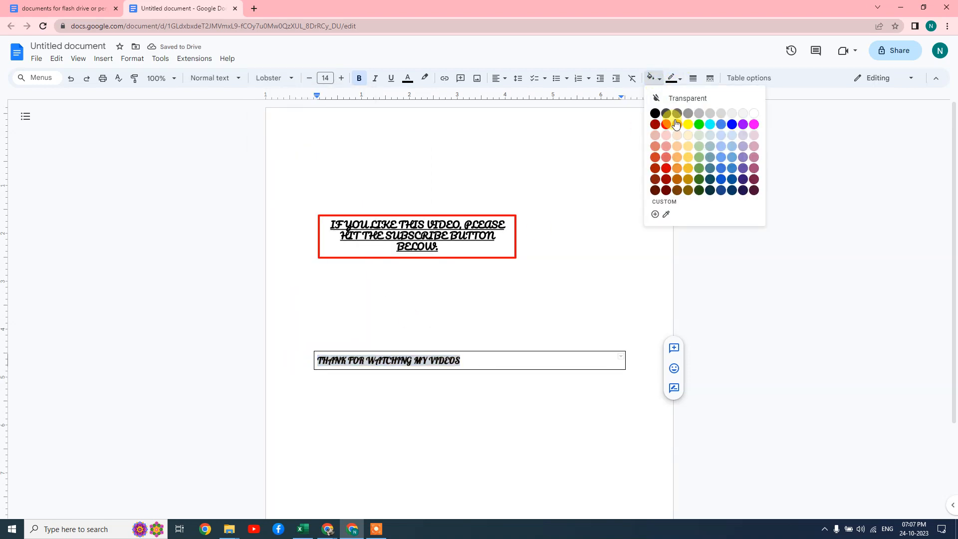
left_click(676, 124)
left_click(654, 80)
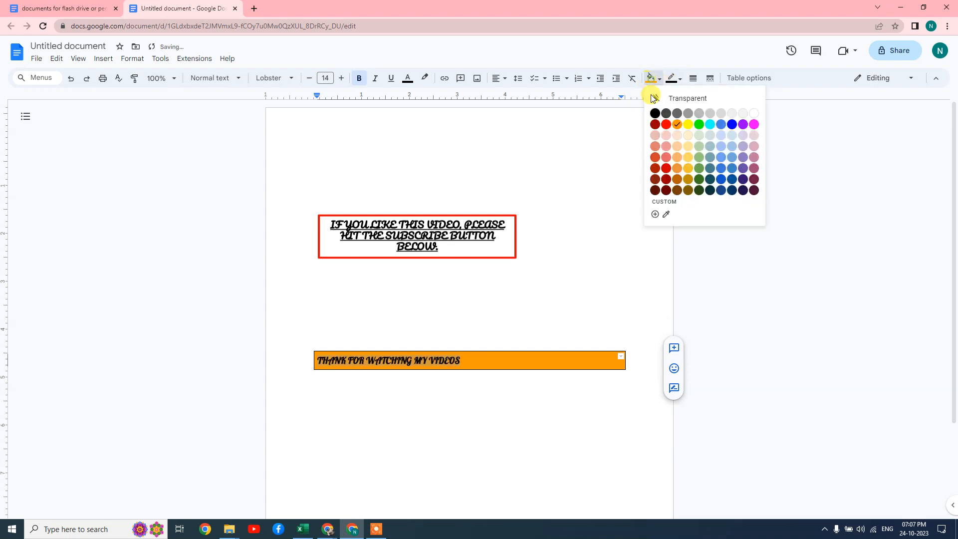
left_click(722, 124)
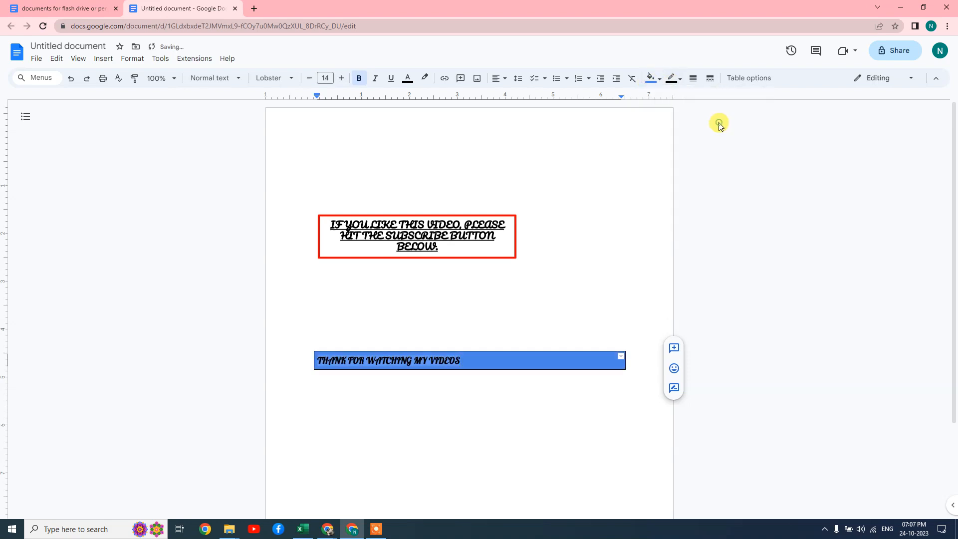
left_click(582, 403)
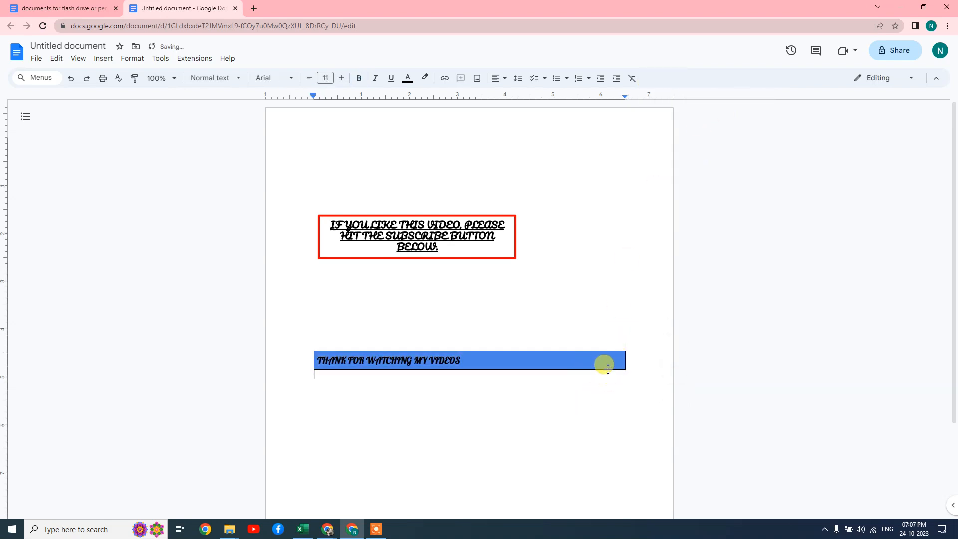
Narrow the table to about 3.5 inches wide and center its text horizontally
left_click(626, 361)
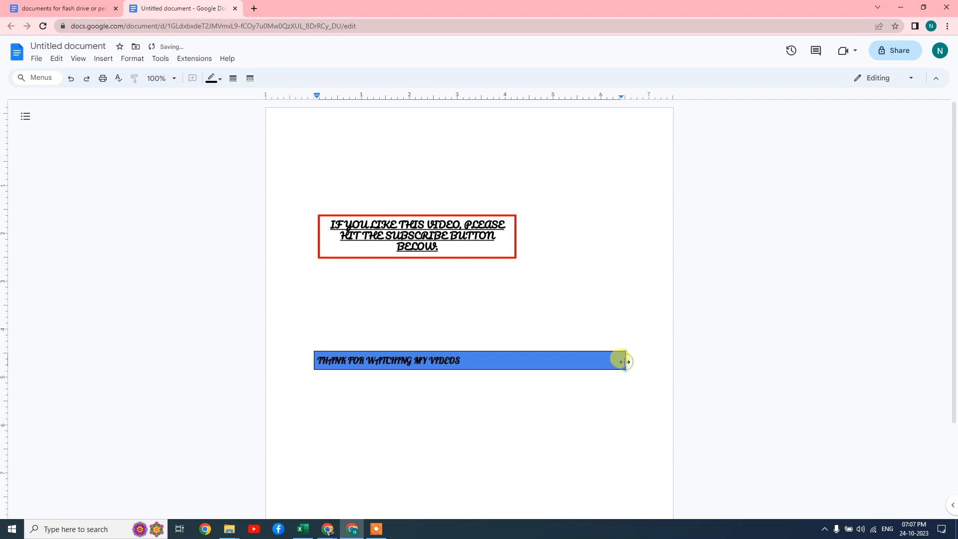
left_click_drag(626, 361, 481, 360)
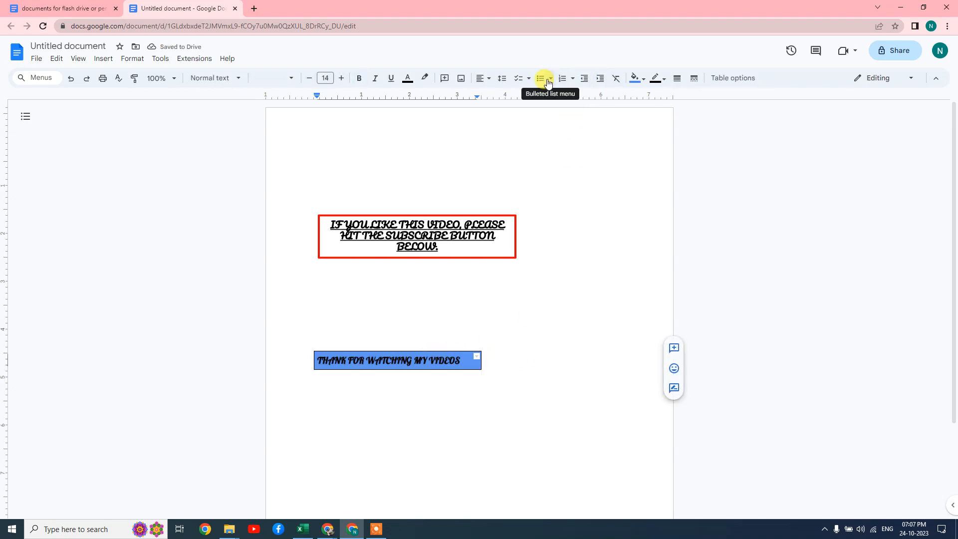
left_click(478, 82)
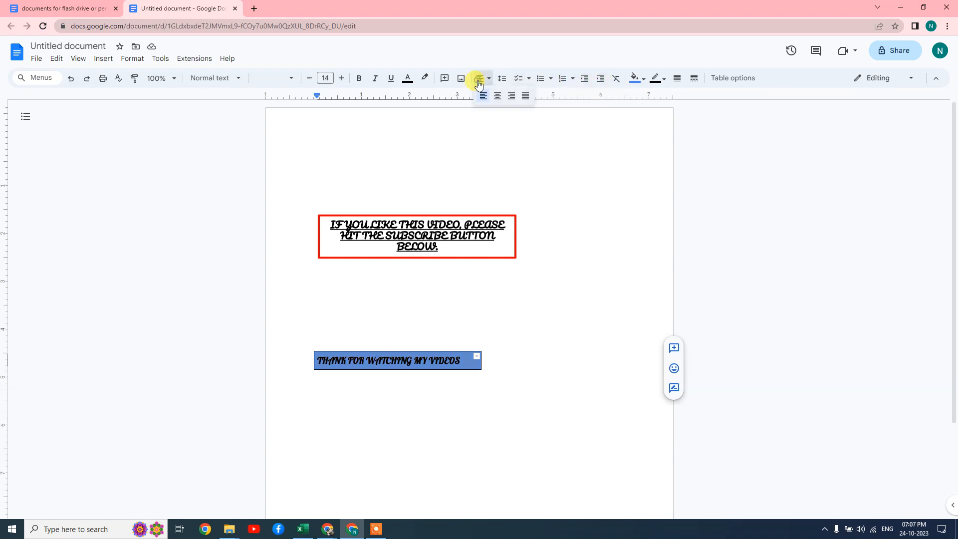
left_click(497, 96)
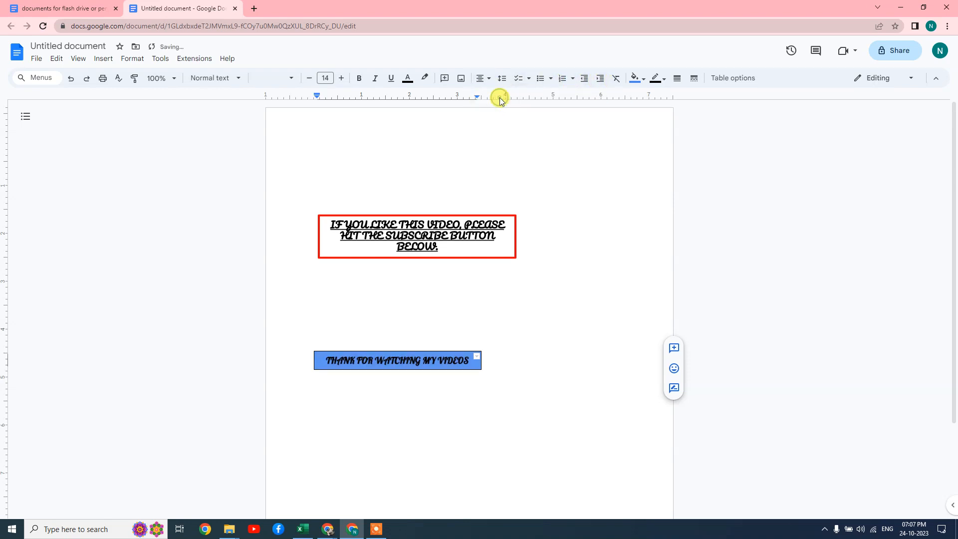
left_click(575, 305)
Set the border color of the blue table cell to white
left_click(380, 359)
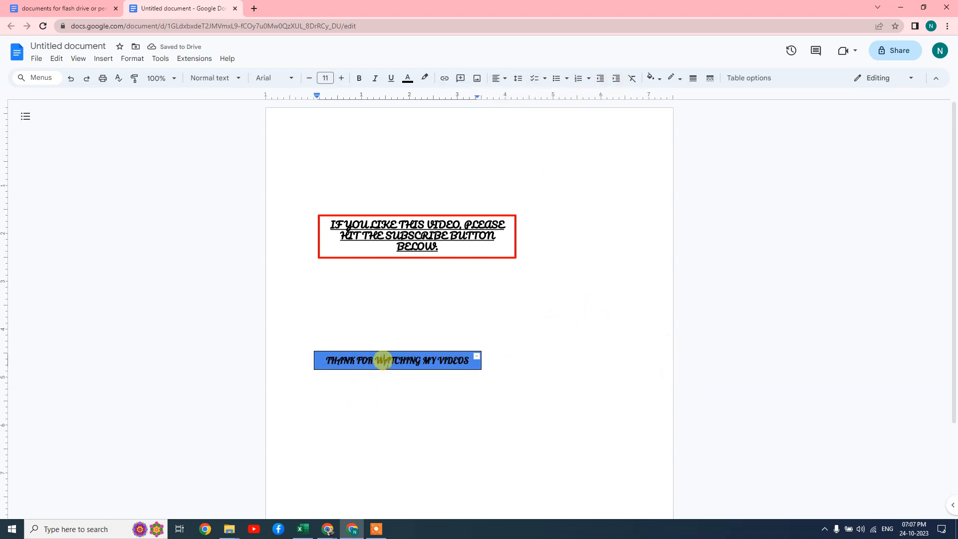
left_click(657, 79)
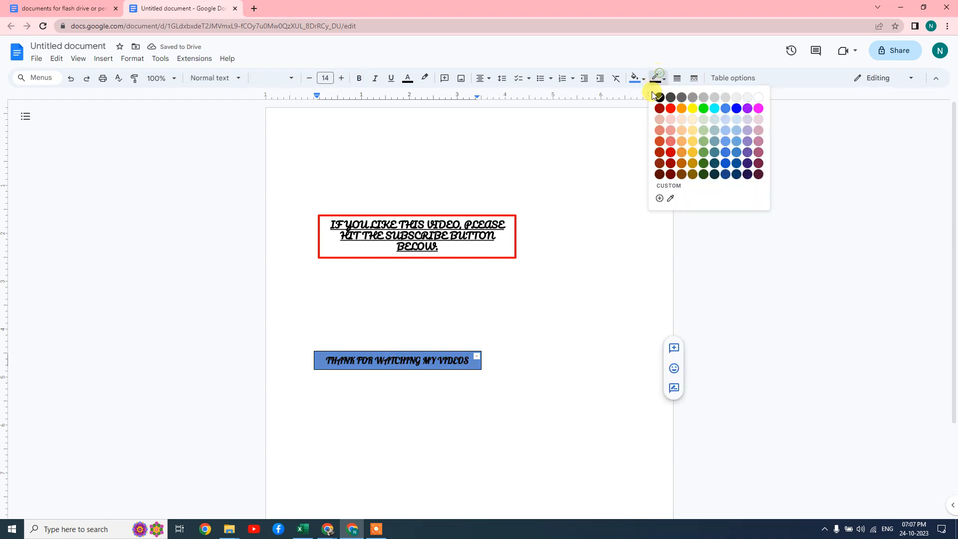
left_click(758, 97)
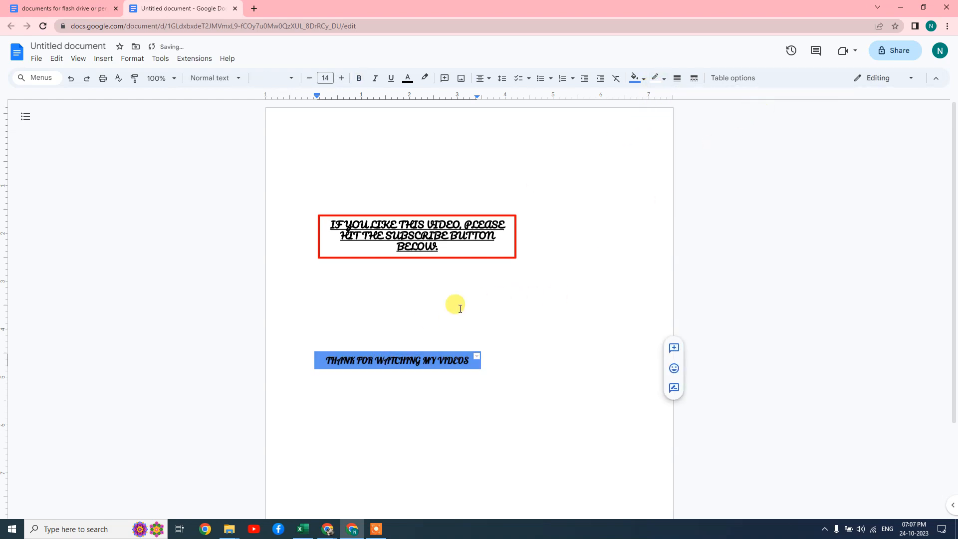
Set the font color of the text in the blue table cell to white
key("ctrl+a")
left_click(393, 358)
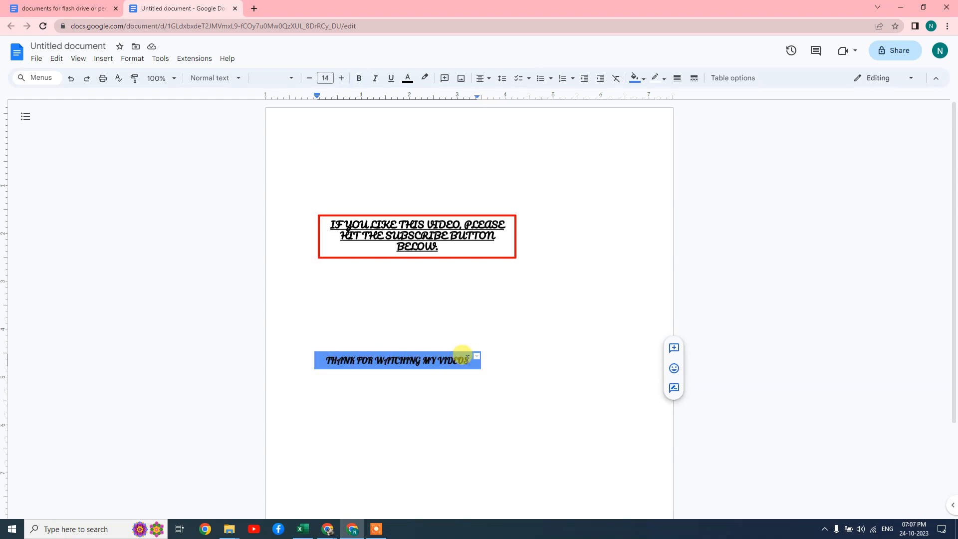
left_click(469, 359)
left_click(407, 78)
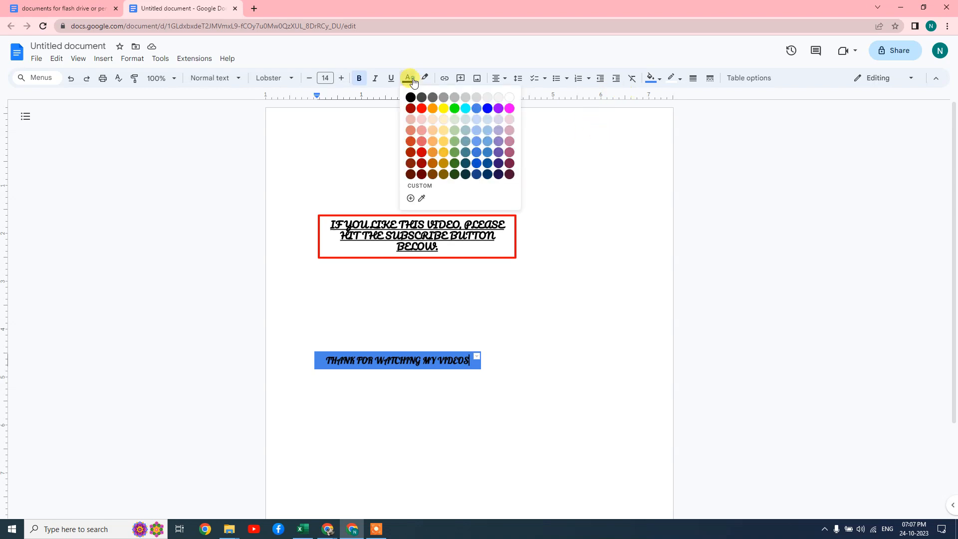
left_click(510, 99)
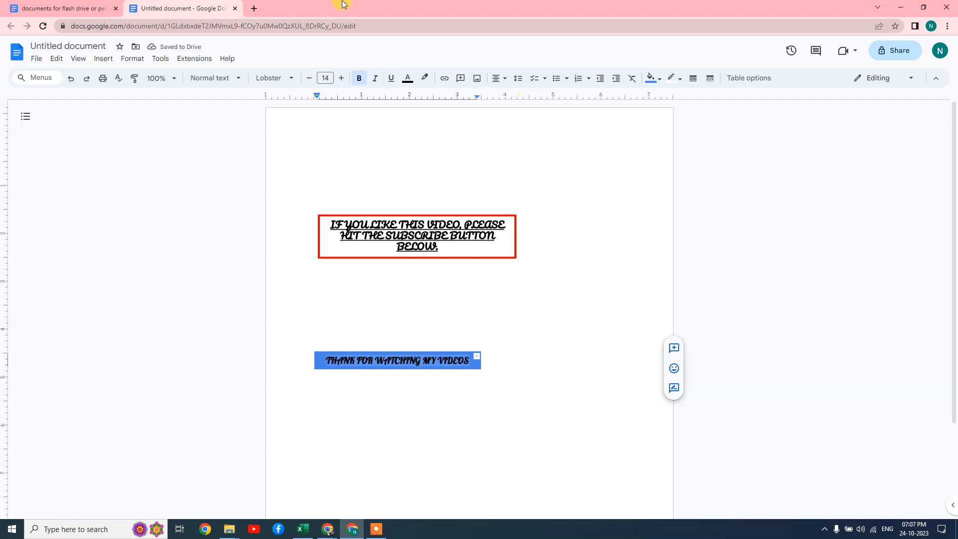
left_click(408, 79)
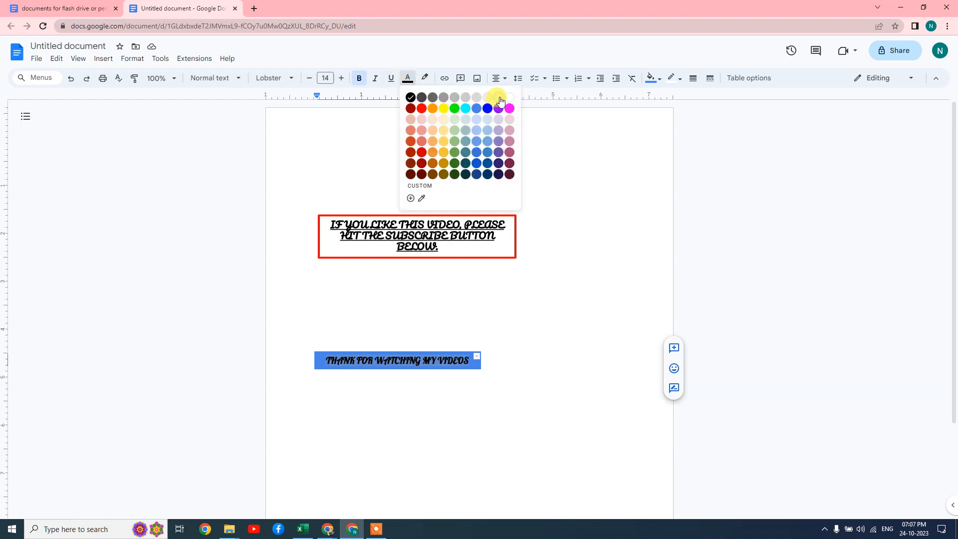
left_click(509, 97)
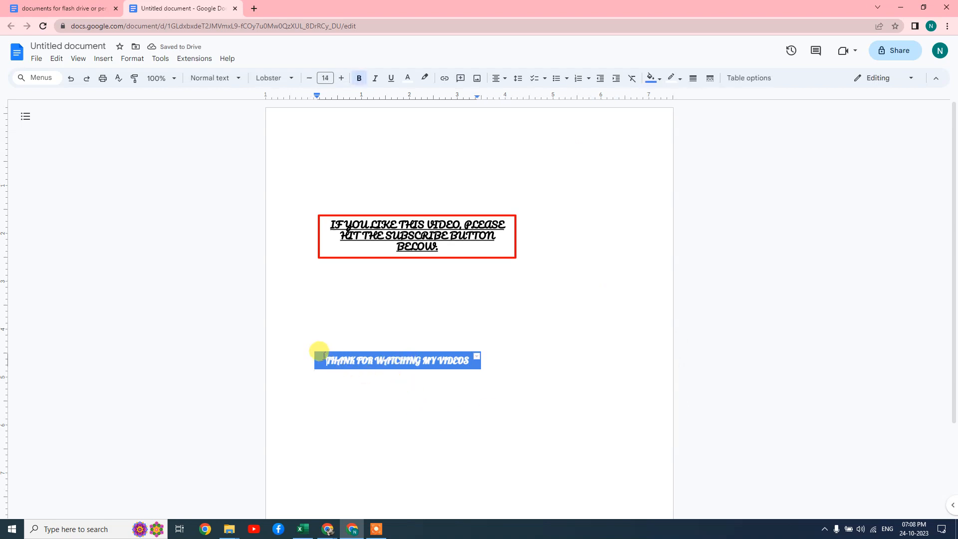
left_click(391, 336)
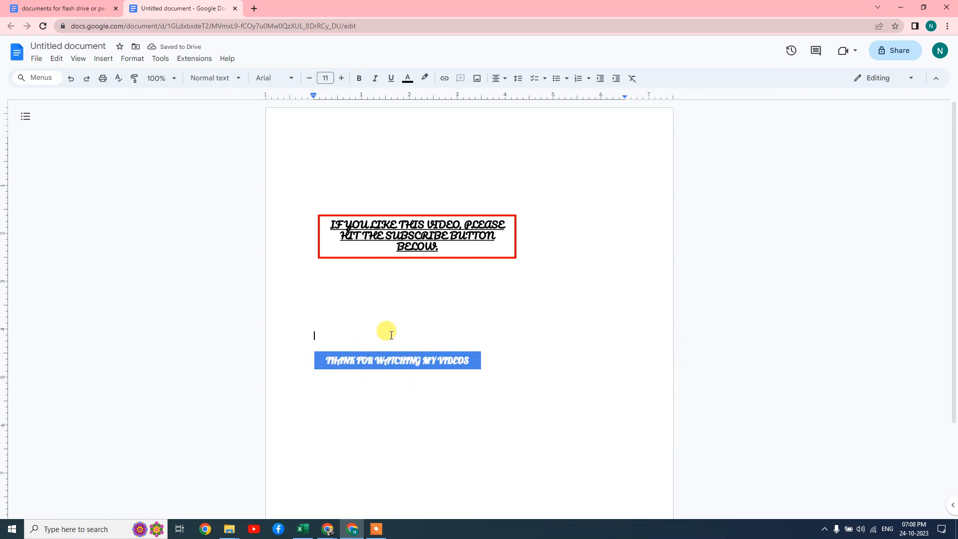
Move the blue table about 0.4 inches to the right and slightly lower on the page
left_click(338, 364)
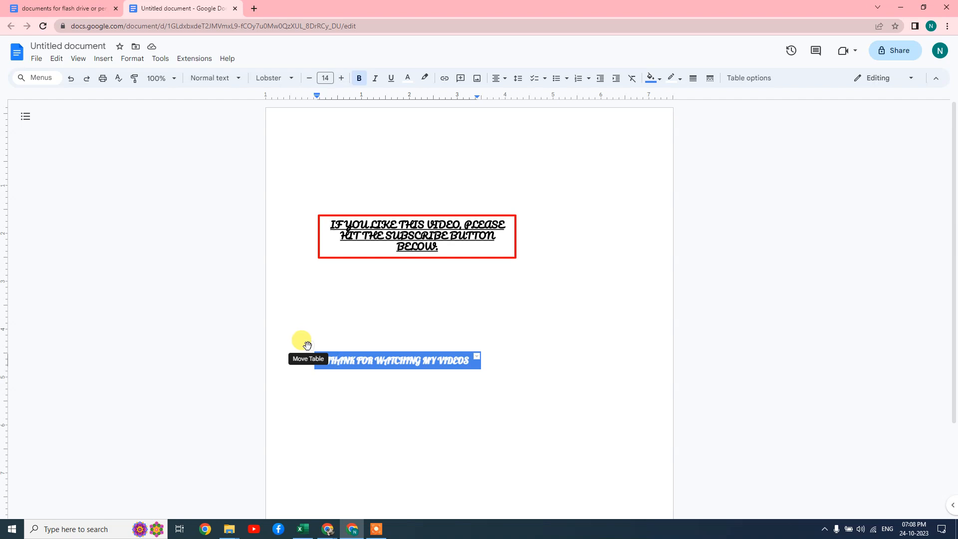
left_click_drag(306, 346, 331, 359)
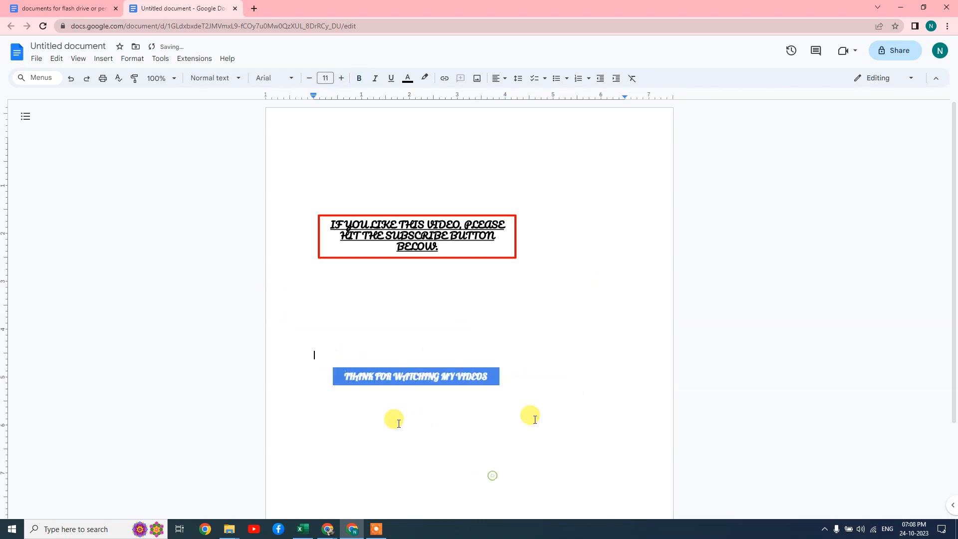
left_click(440, 376)
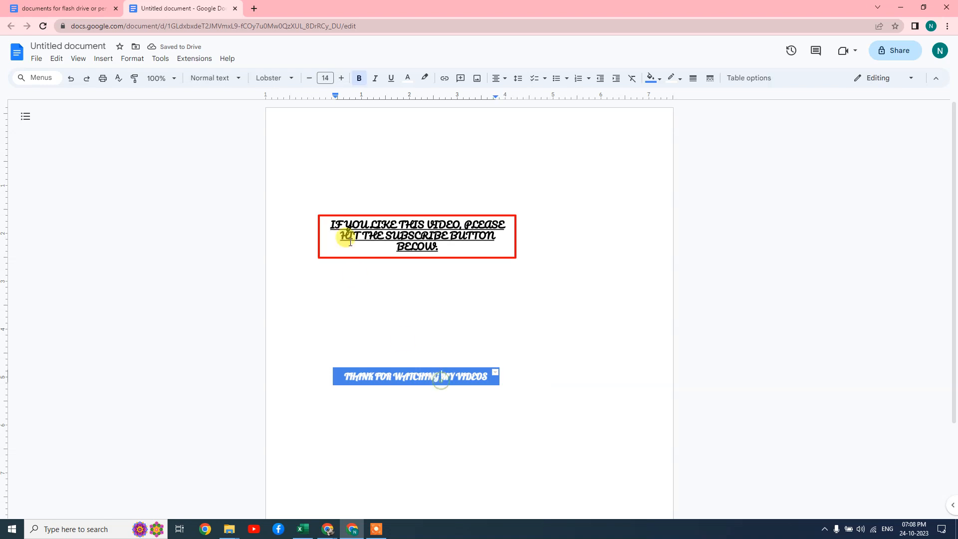
Open the red-bordered text box drawing for editing, and show the Windows desktop
left_click(424, 222)
double_click(447, 240)
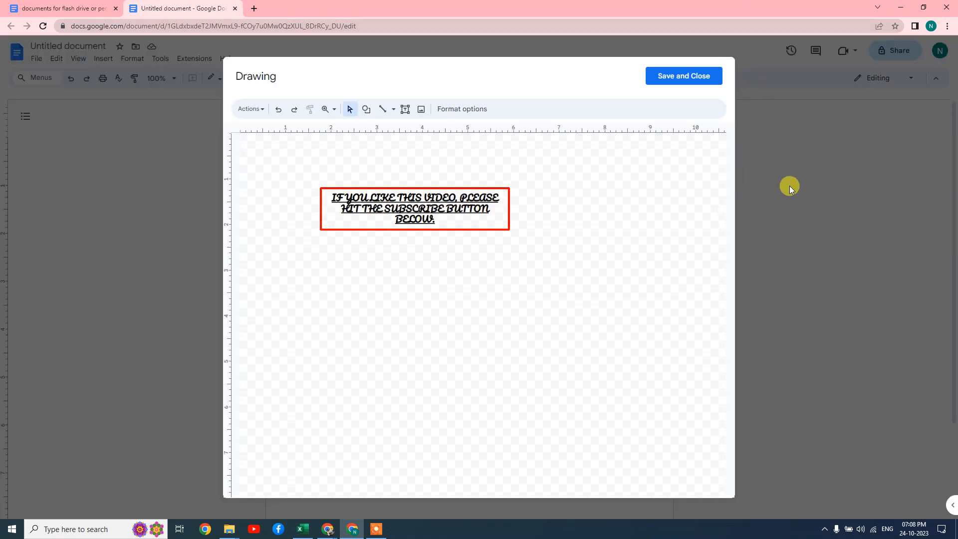
key("super+d")
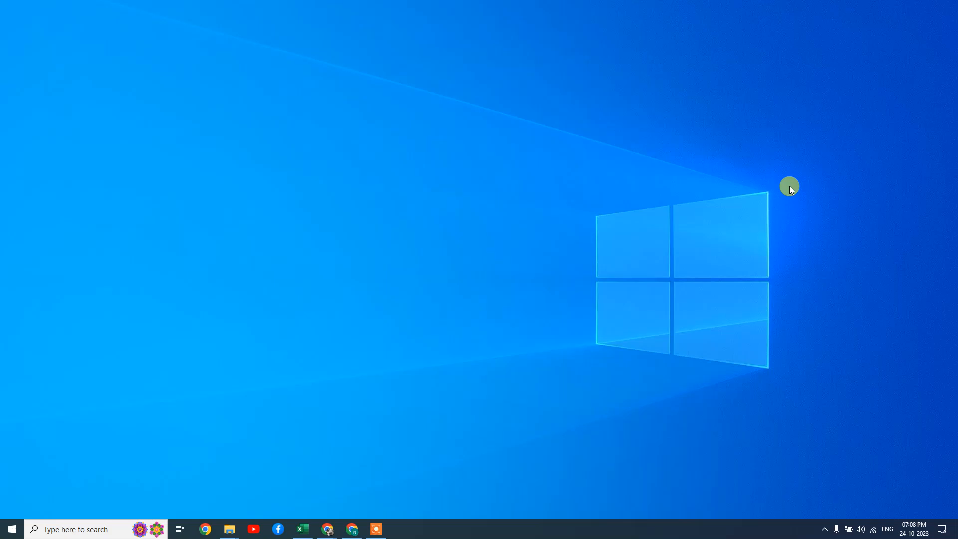